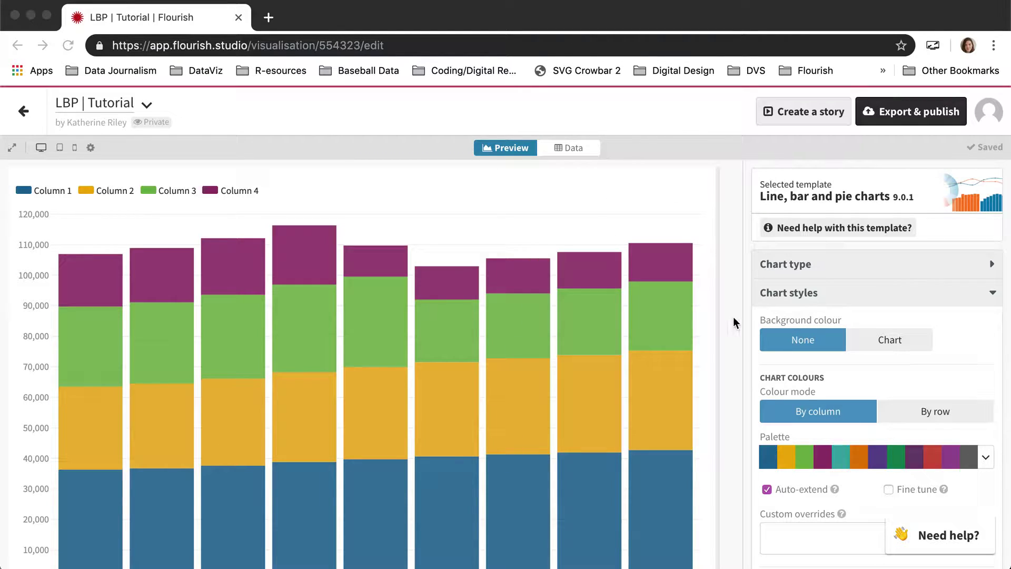
# - Collapse Chart styles and expand the Chart type settings, which still show Column chart (stacked)
pyautogui.click(827, 299)
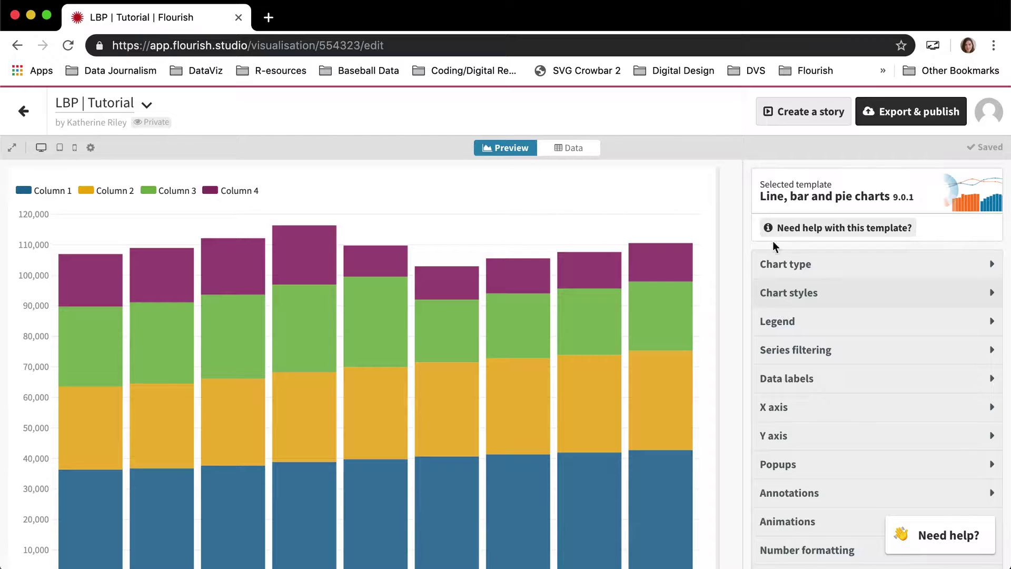
pyautogui.click(838, 266)
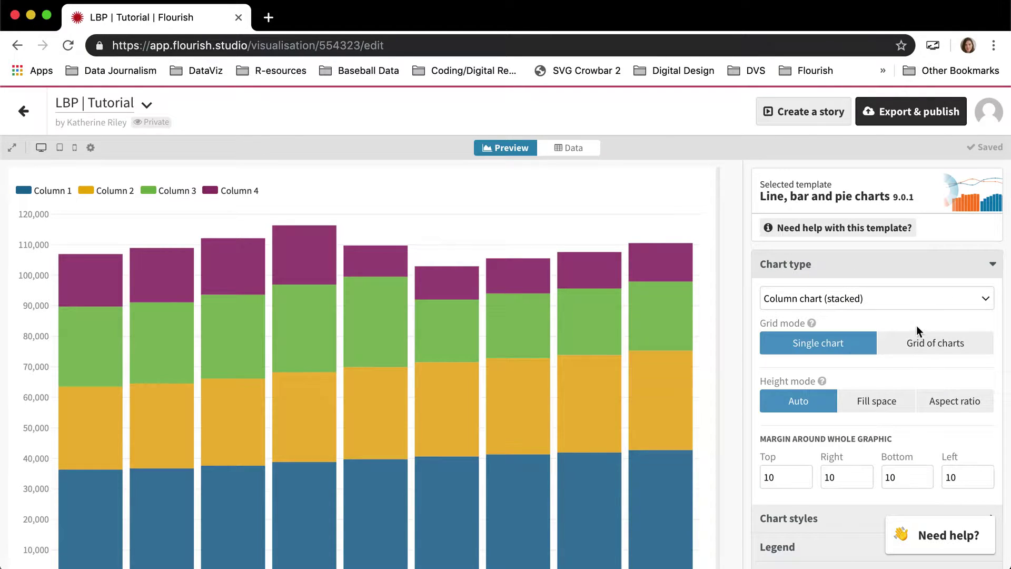
pyautogui.doubleClick(869, 263)
# - Switch the chart to Column chart (grouped), then to Column chart (stacked %)
pyautogui.click(808, 300)
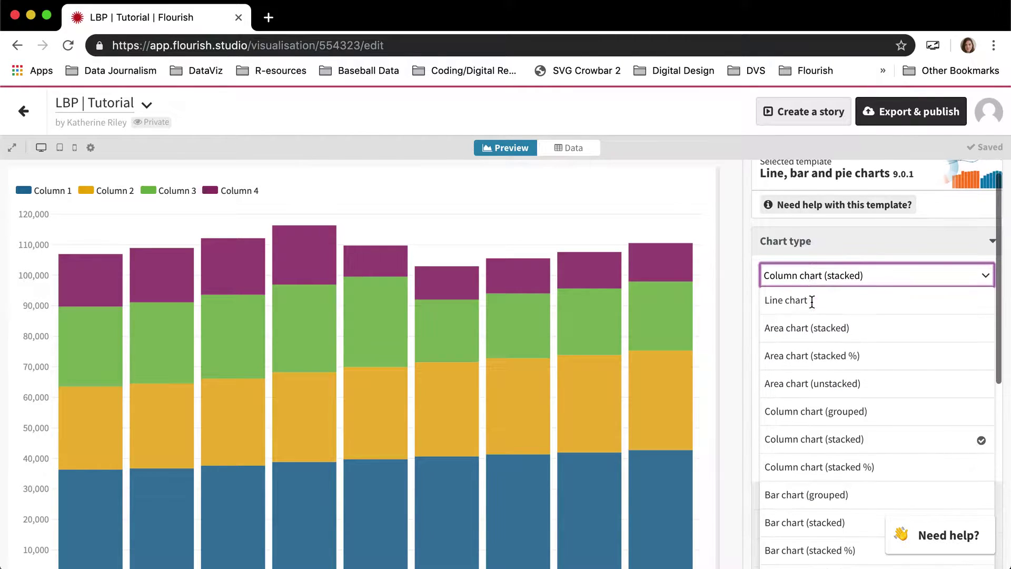
pyautogui.scroll(-1, 876, 479)
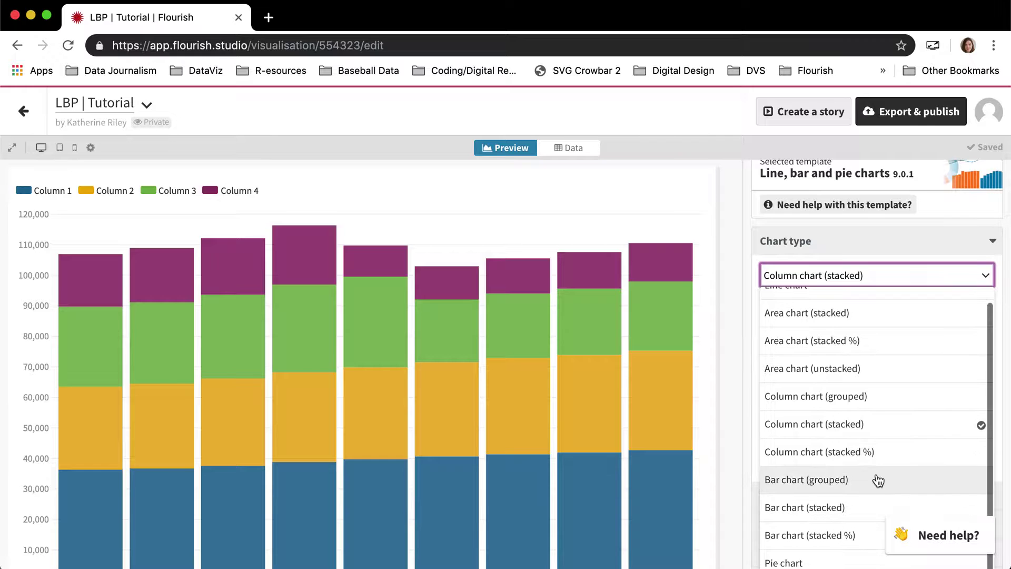
pyautogui.click(831, 400)
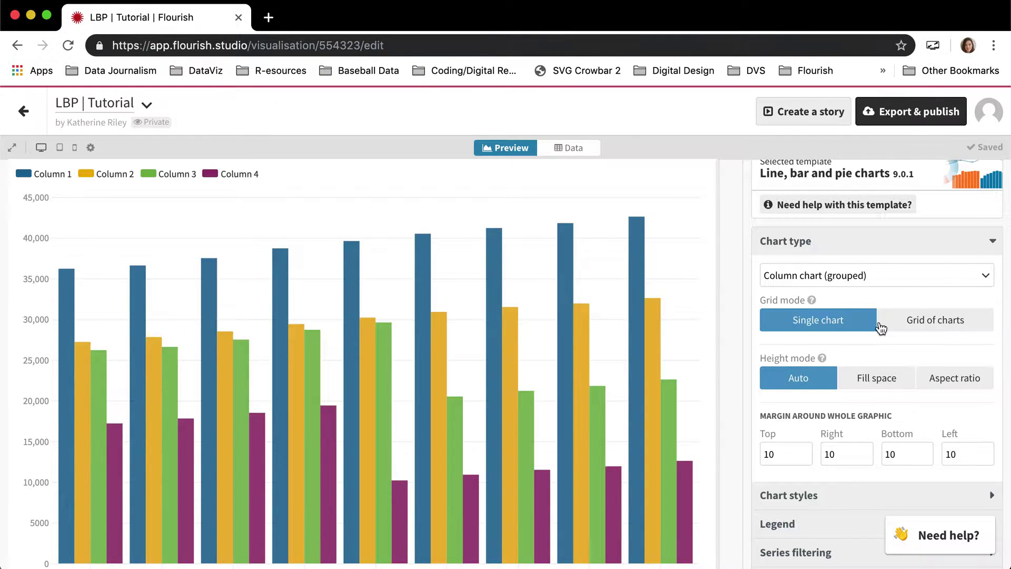
pyautogui.click(810, 275)
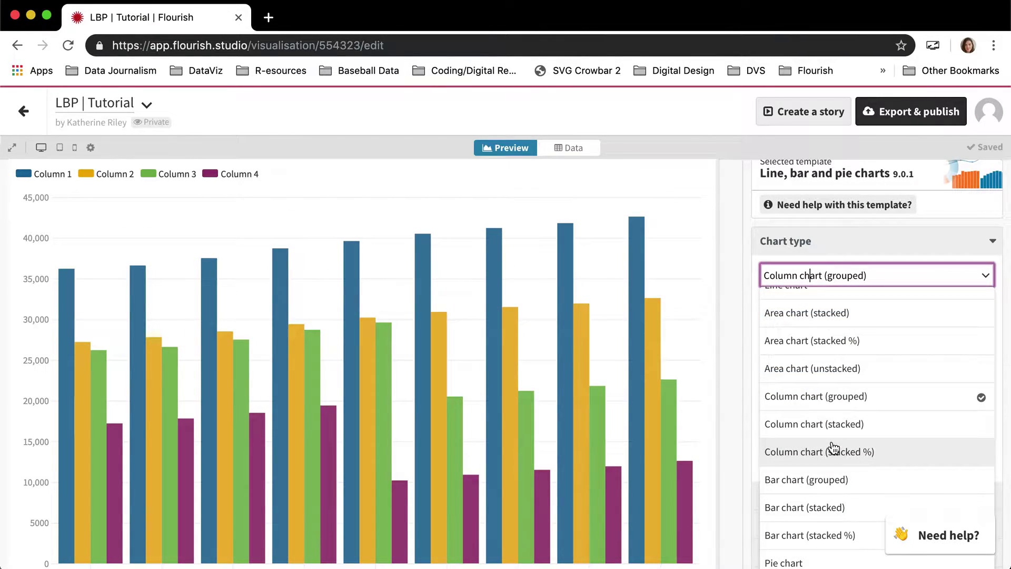
pyautogui.click(904, 451)
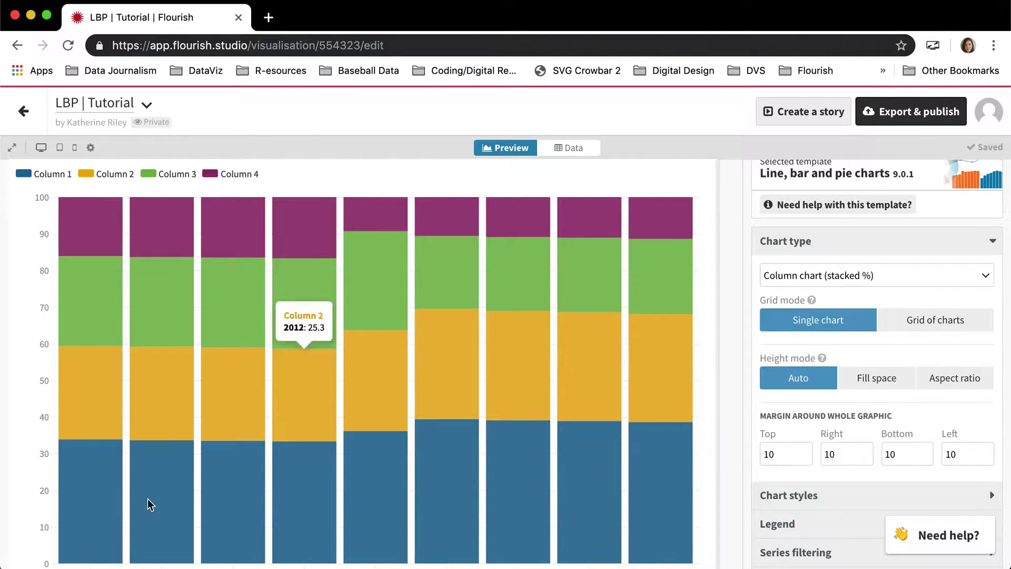
# - Go back to Column chart (stacked), then change it to Bar chart (stacked)
pyautogui.scroll(-2, 75, 512)
pyautogui.scroll(2, 74, 512)
pyautogui.scroll(-2, 75, 369)
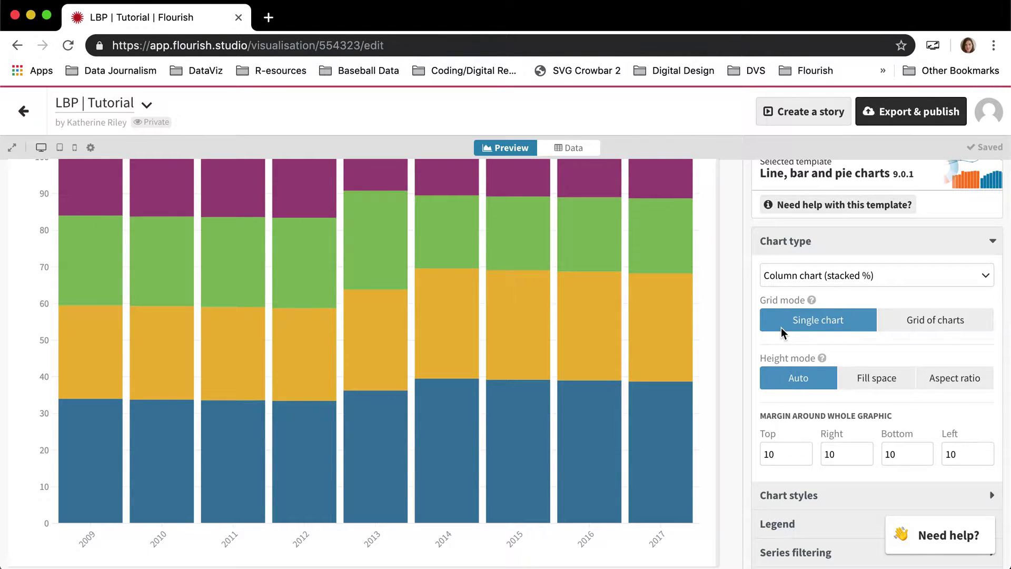
pyautogui.click(838, 275)
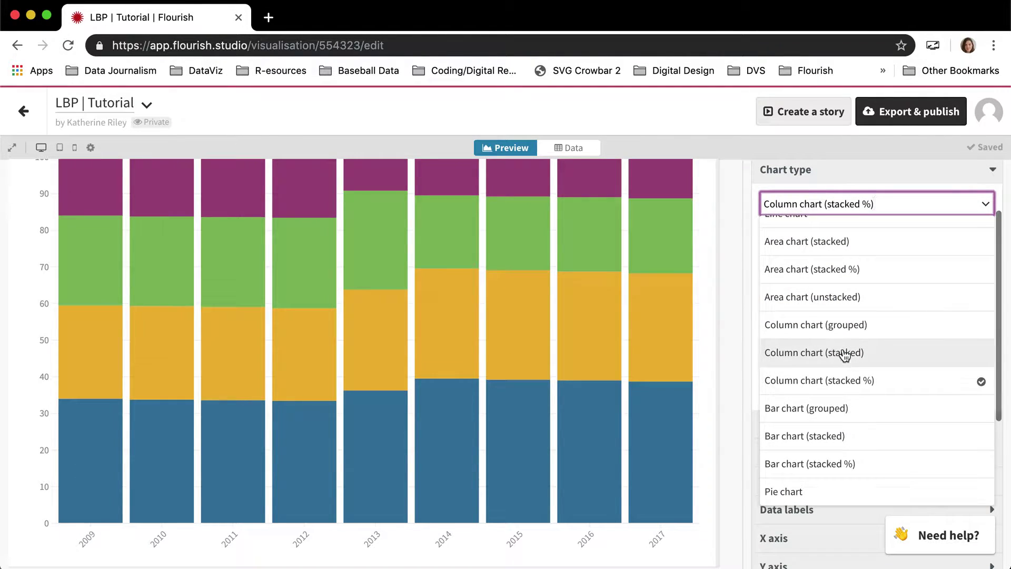
pyautogui.click(845, 354)
pyautogui.click(827, 204)
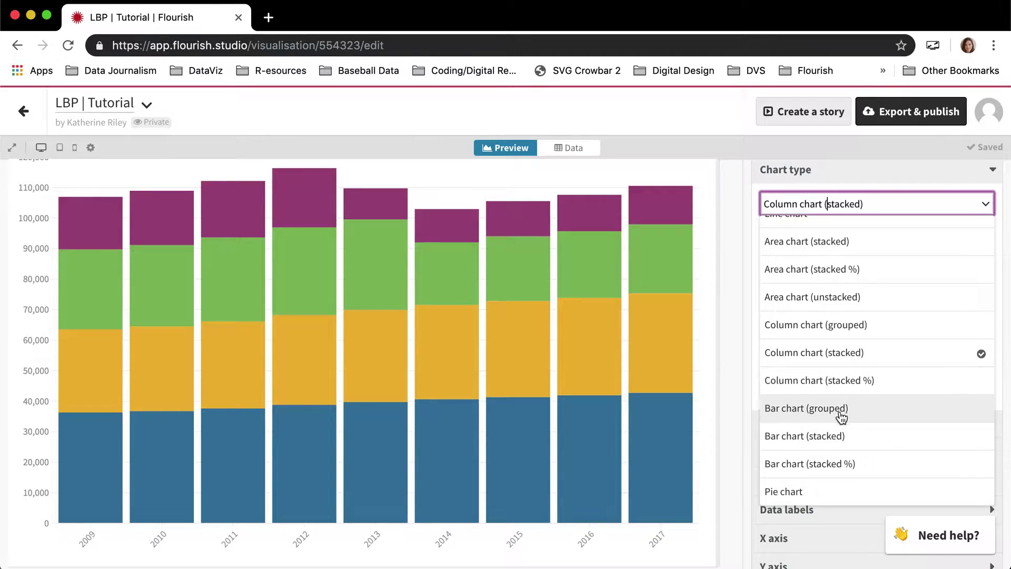
pyautogui.click(841, 436)
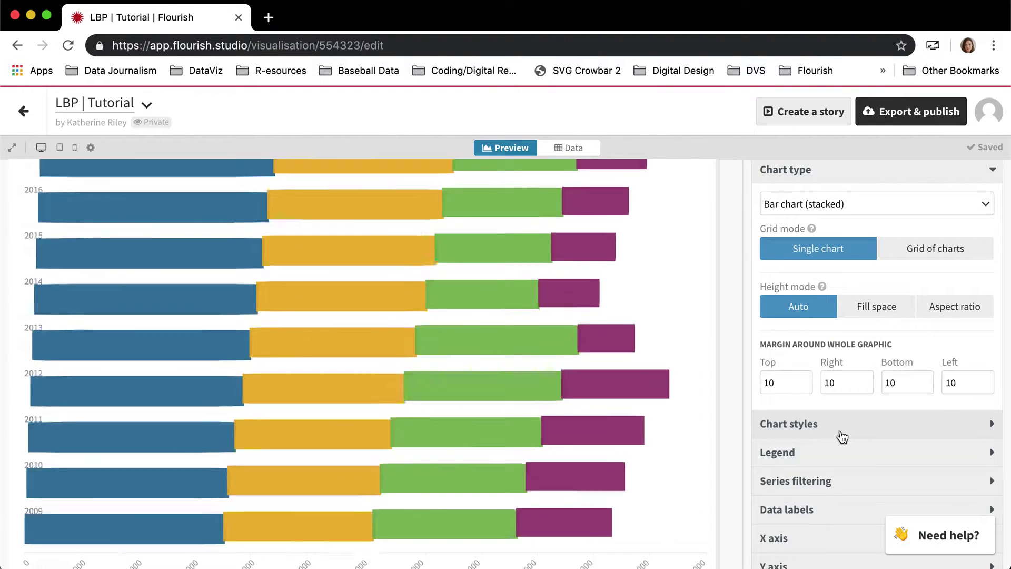
pyautogui.scroll(1, 820, 253)
pyautogui.click(818, 244)
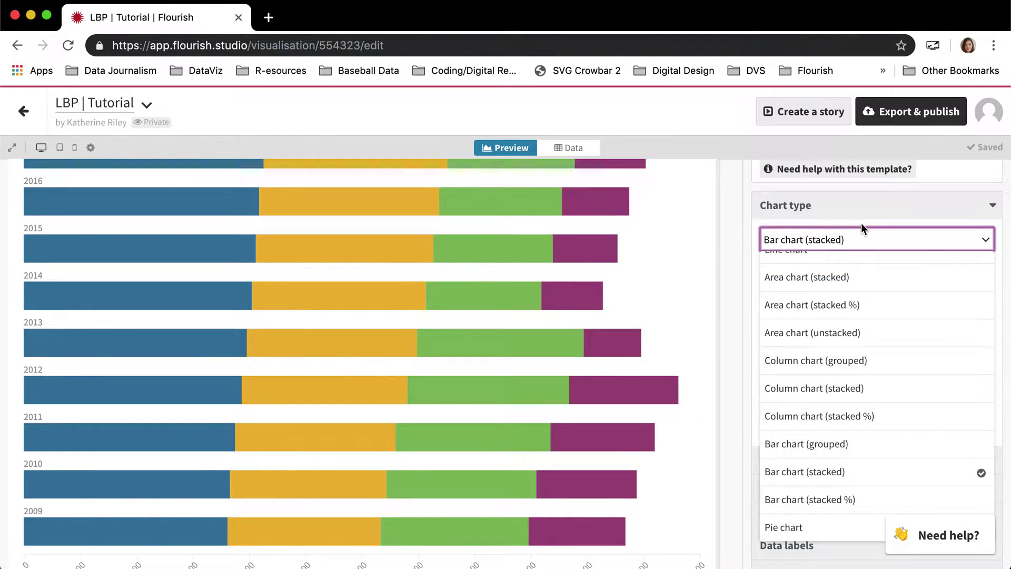
pyautogui.click(843, 241)
pyautogui.click(843, 241)
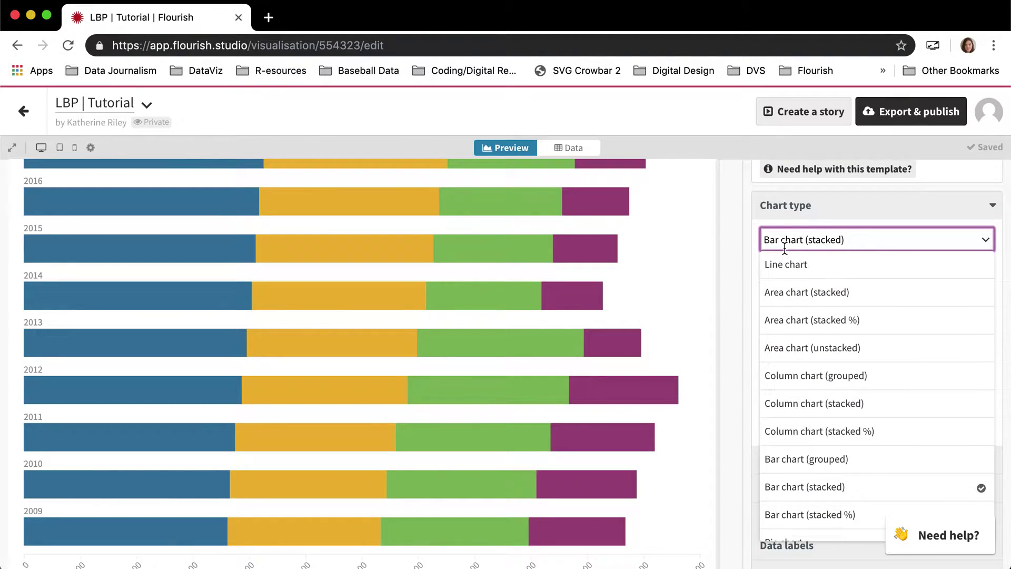
pyautogui.click(747, 236)
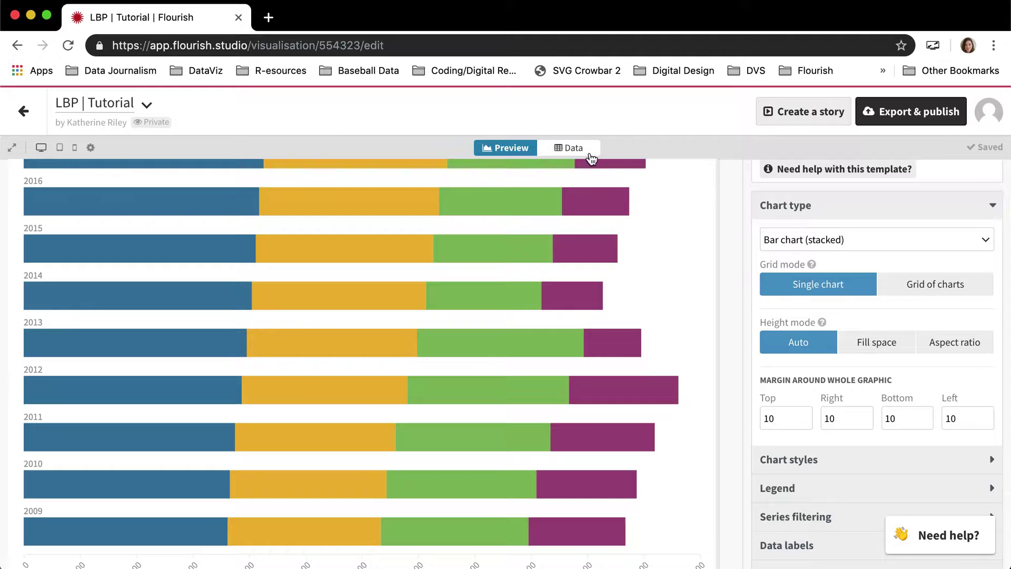
pyautogui.scroll(1, 592, 204)
pyautogui.scroll(1, 592, 209)
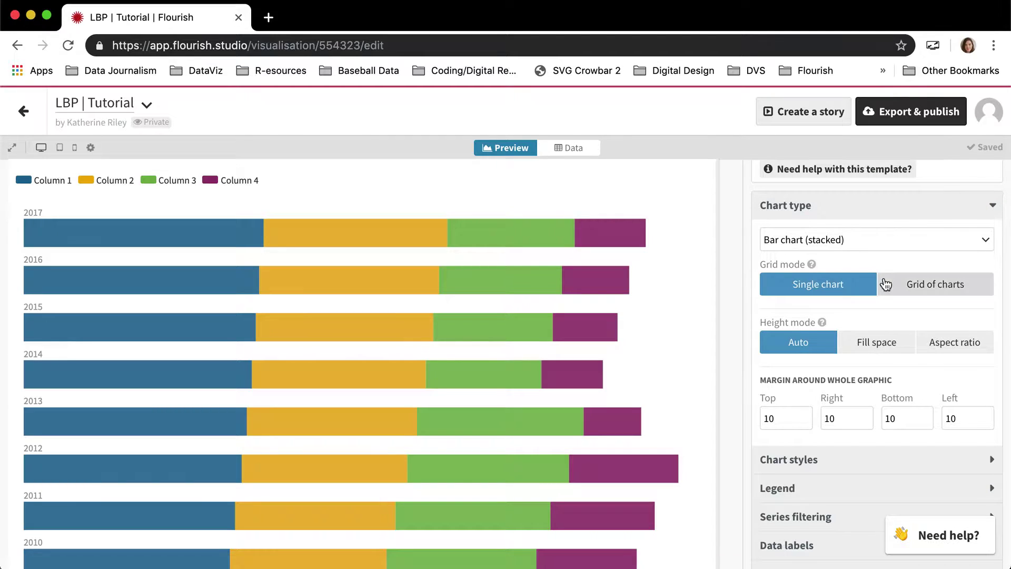
pyautogui.click(807, 238)
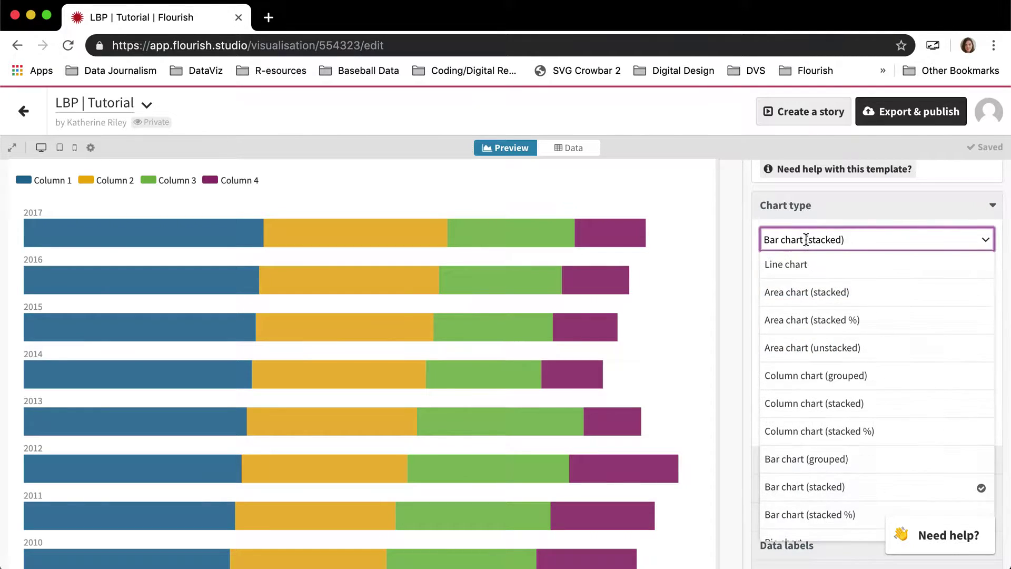
pyautogui.click(636, 171)
pyautogui.click(575, 151)
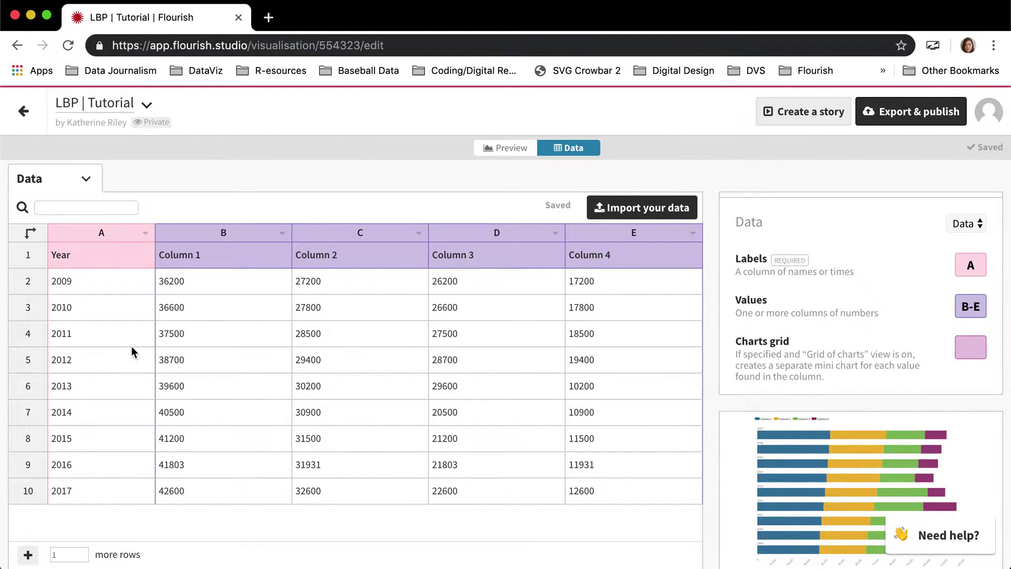
pyautogui.click(511, 149)
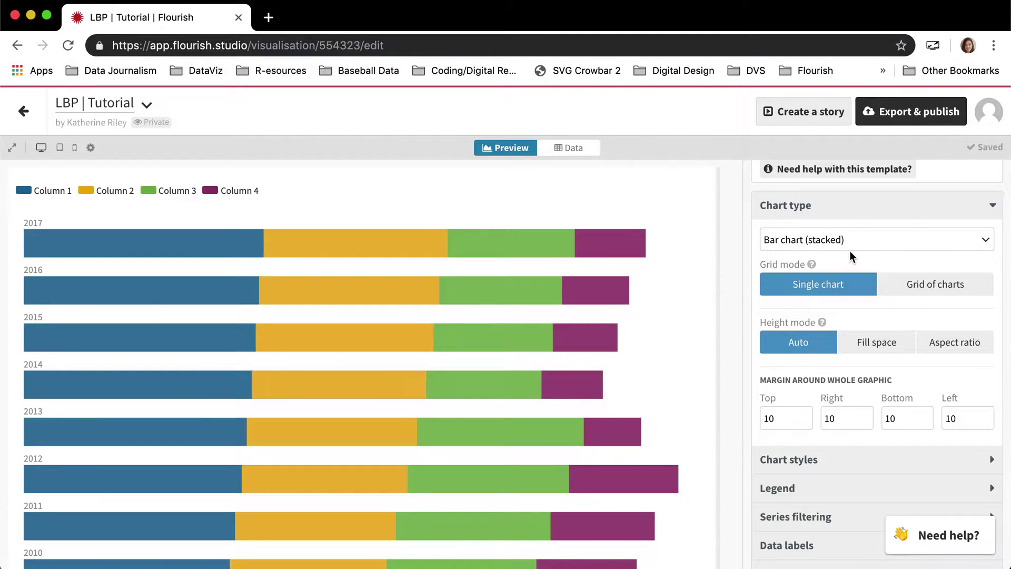
# - Switch the chart to stacked columns, then to a Line chart
pyautogui.click(848, 240)
pyautogui.click(875, 402)
pyautogui.moveTo(378, 374)
pyautogui.scroll(-1, 379, 375)
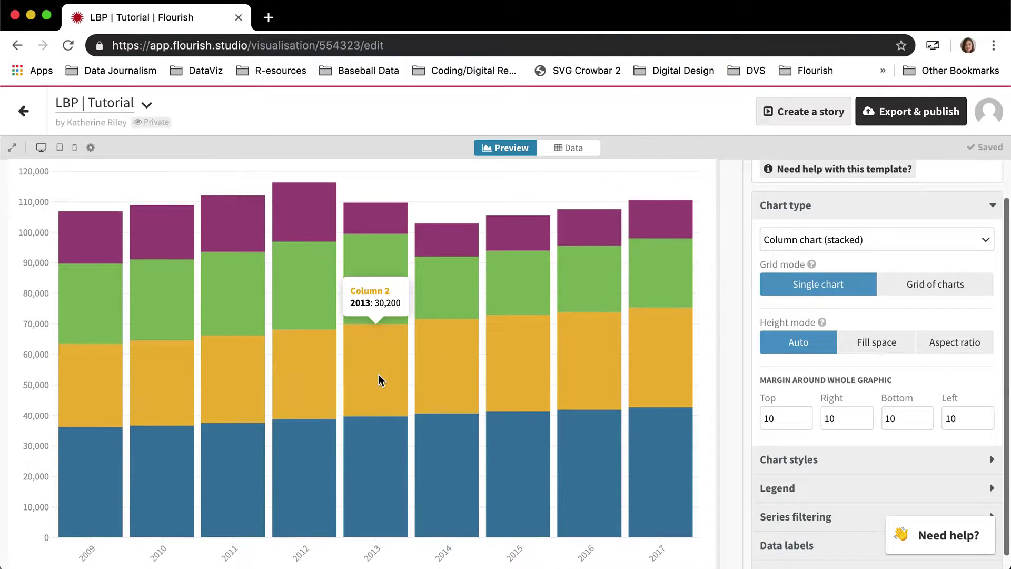
pyautogui.scroll(1, 379, 375)
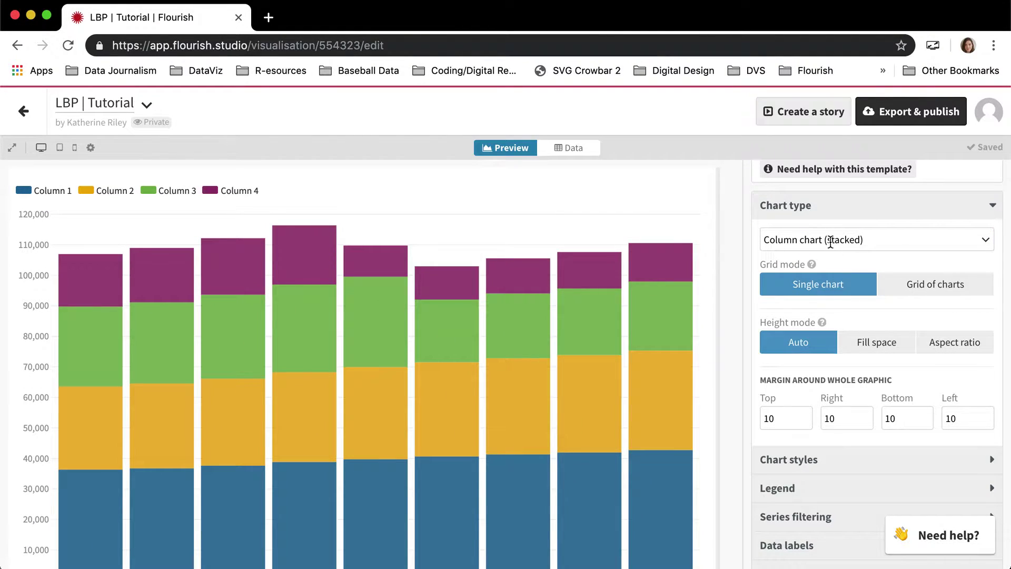
pyautogui.click(830, 243)
pyautogui.click(817, 268)
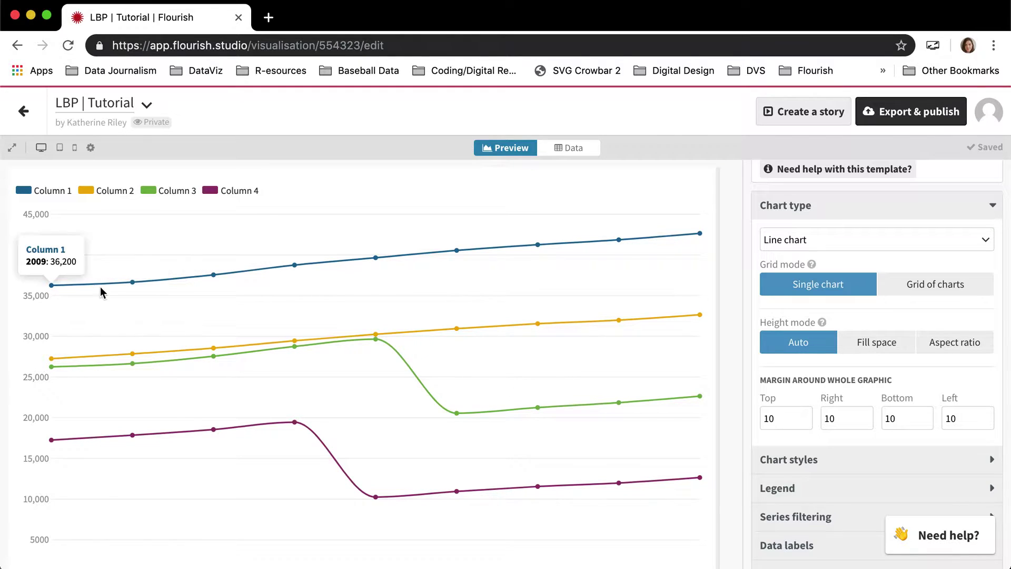
# - Compare the line chart preview with its underlying data table
pyautogui.click(565, 148)
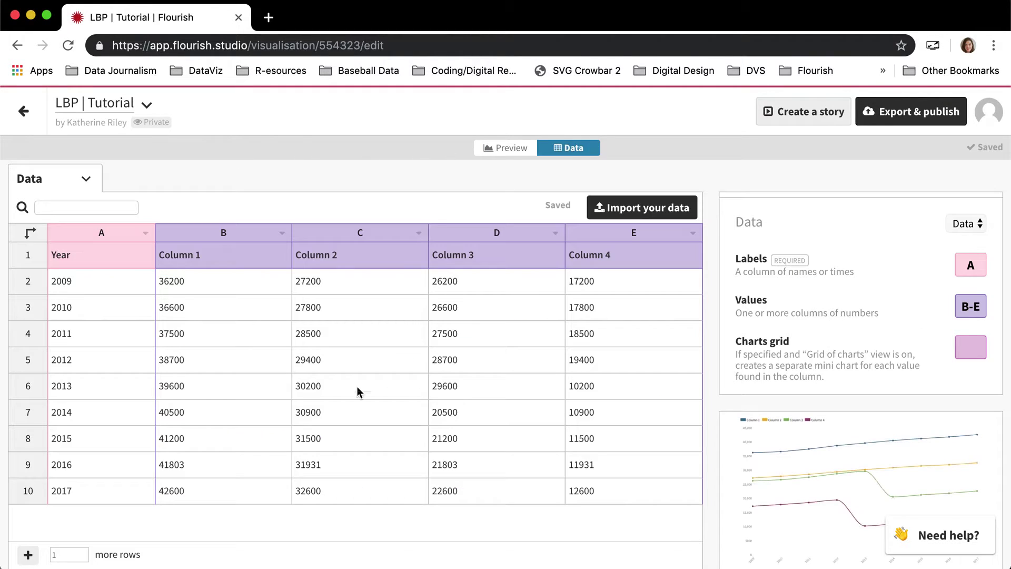
pyautogui.click(520, 147)
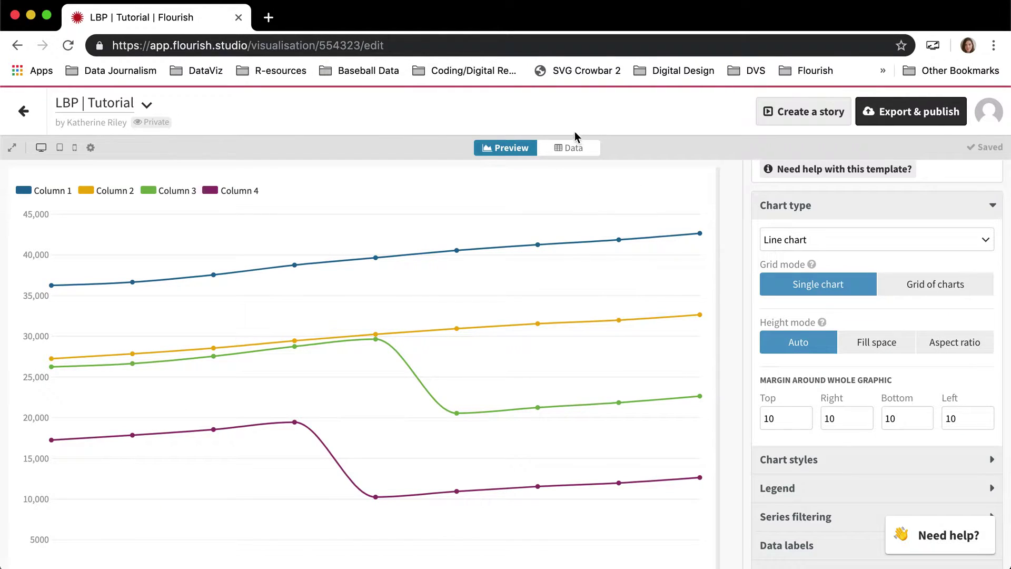
pyautogui.click(558, 151)
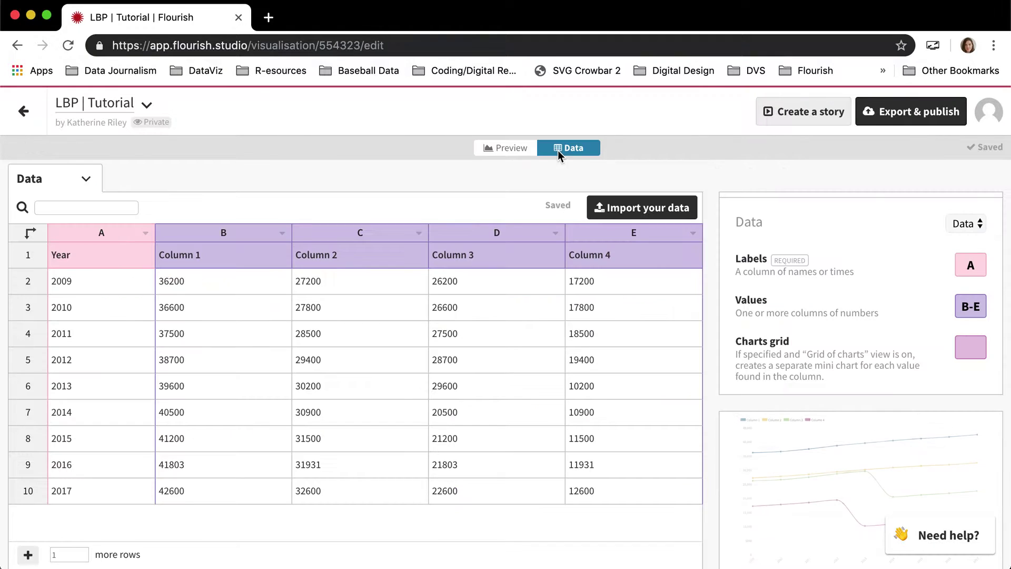
pyautogui.click(504, 149)
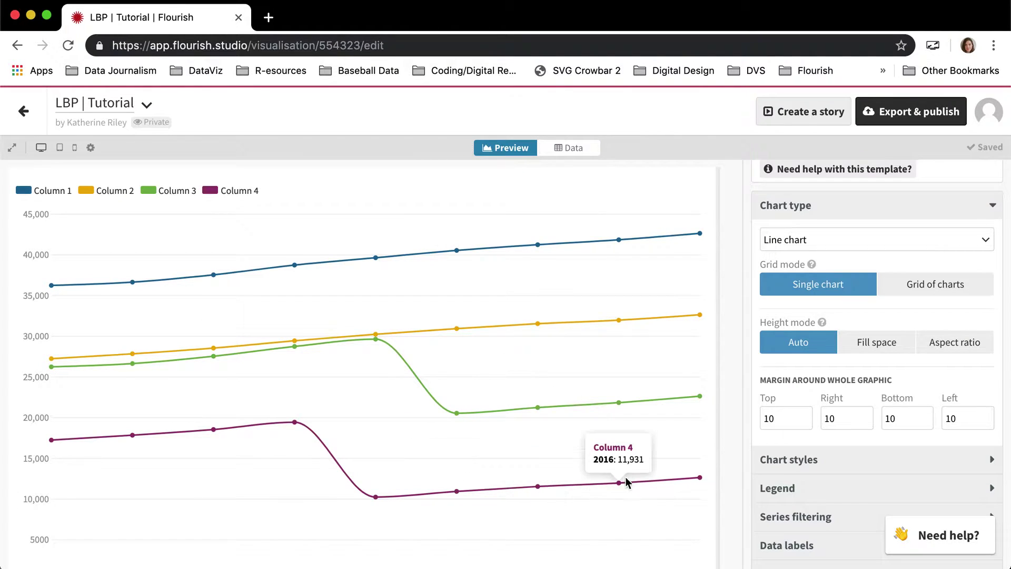
# - Clear all of column E (Column 4) and view the chart without that line
pyautogui.click(584, 152)
pyautogui.click(612, 237)
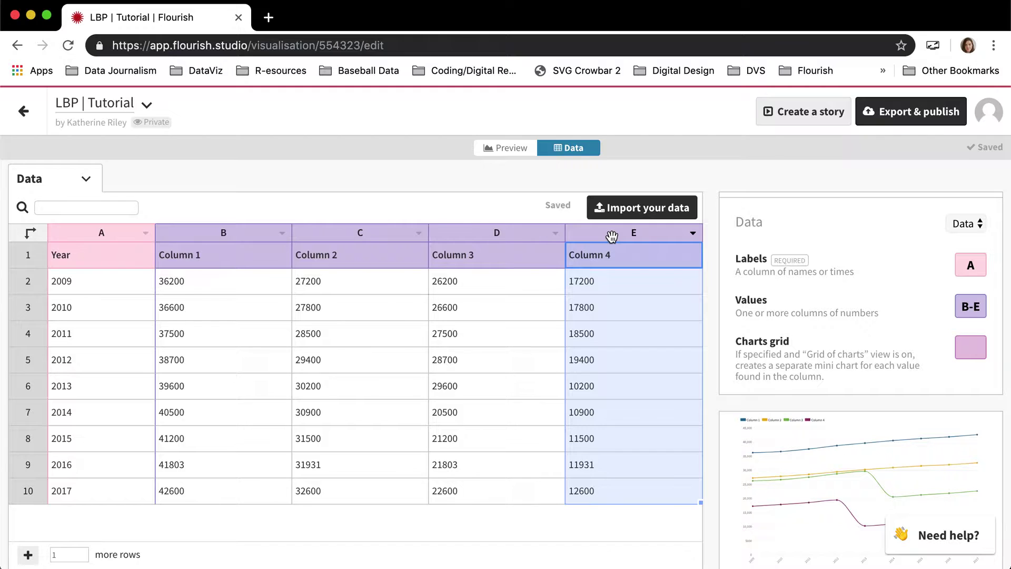
pyautogui.press('Delete')
pyautogui.click(535, 327)
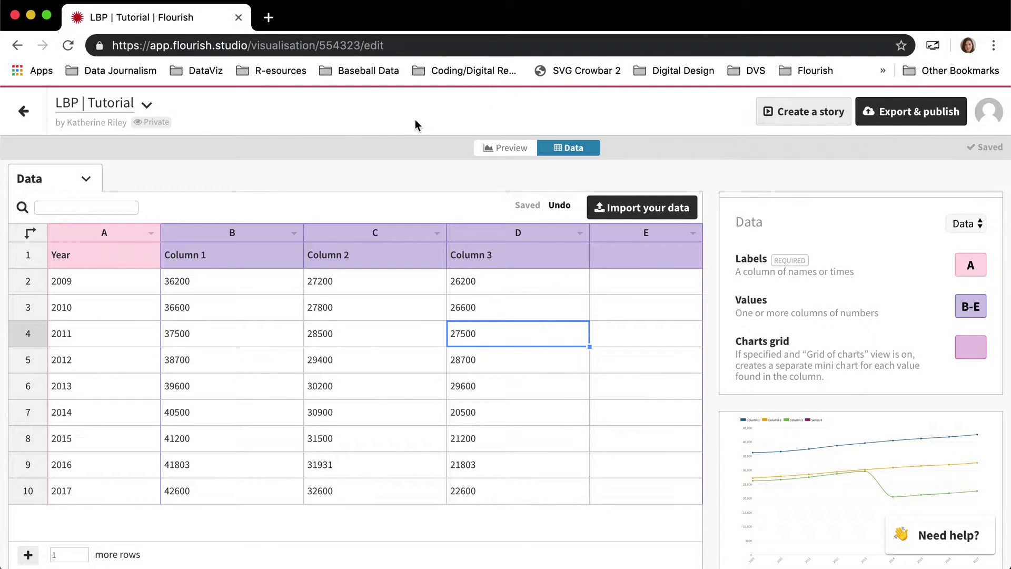
pyautogui.click(482, 149)
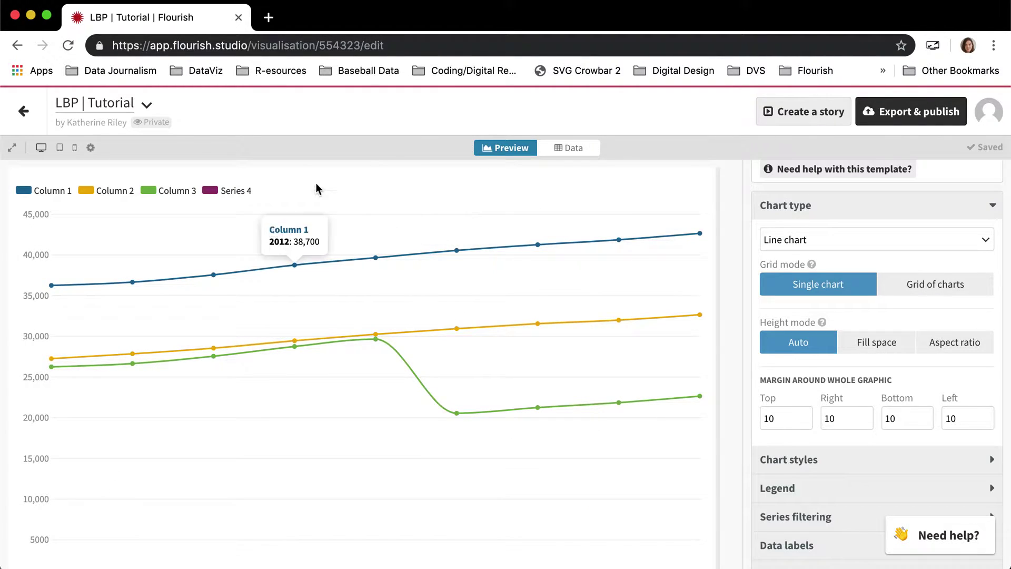
# - Undo the deletion to restore Column 4, including 17200 in E2, and return to the preview
pyautogui.click(577, 151)
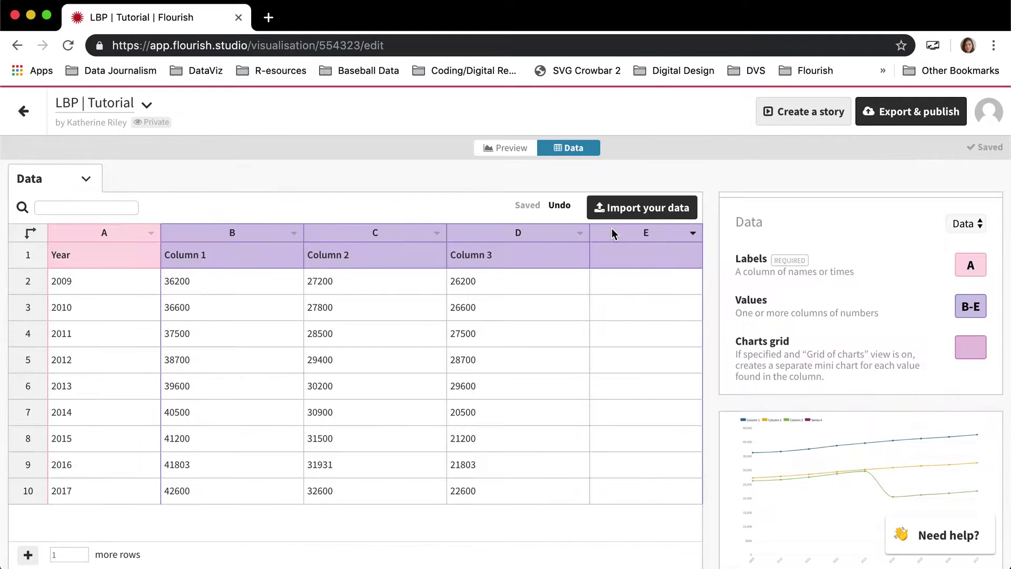
pyautogui.click(631, 289)
pyautogui.hotkey('ctrl', 'z')
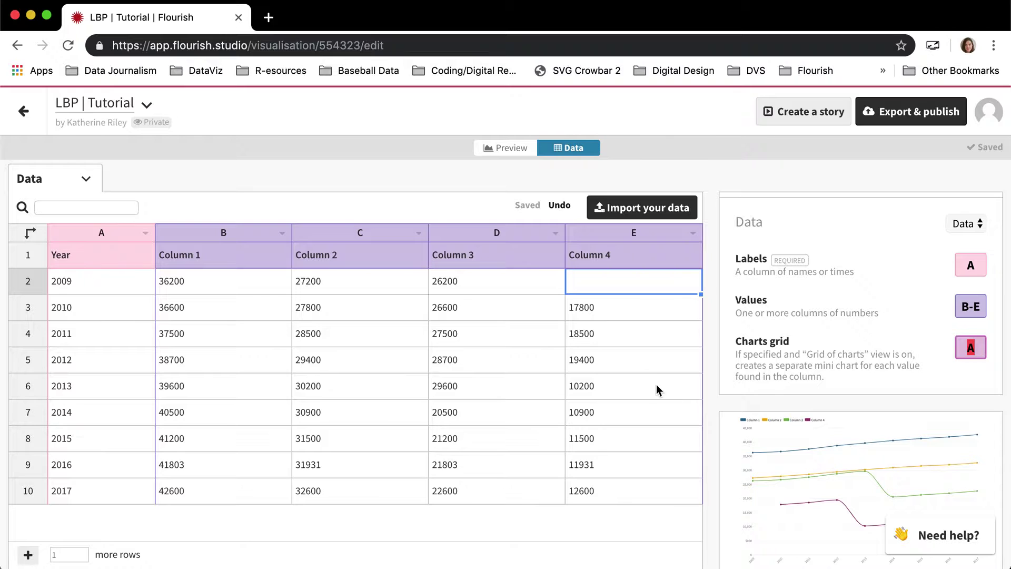
pyautogui.hotkey('ctrl', 'z')
pyautogui.click(620, 358)
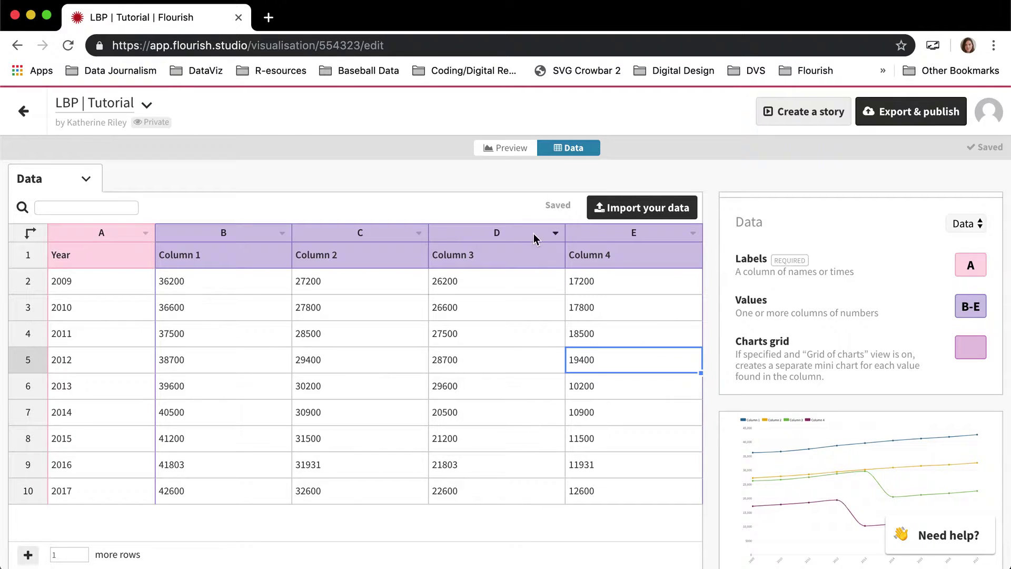
pyautogui.click(506, 148)
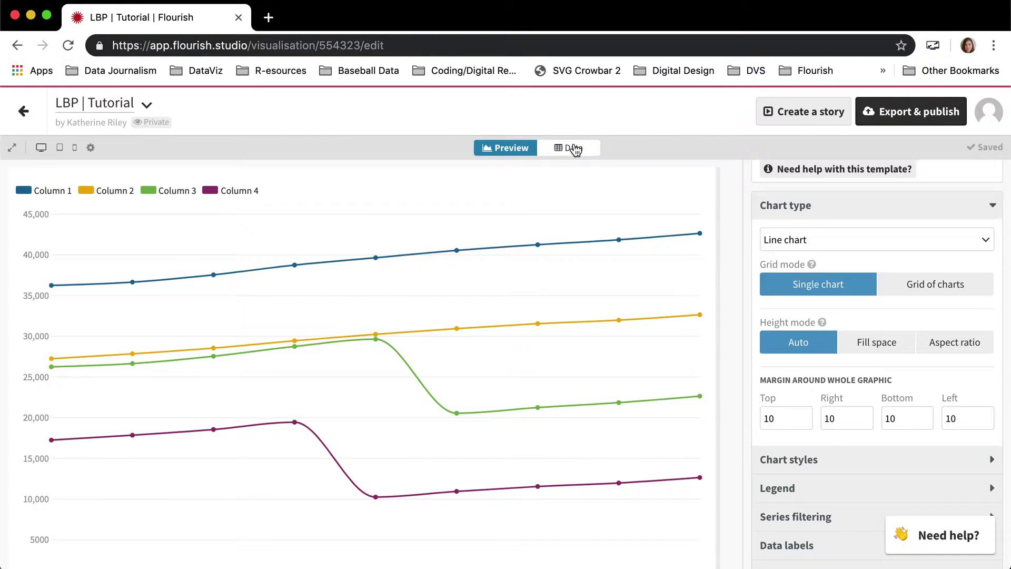
pyautogui.click(893, 234)
# - Change the chart to a Pie chart and check donut values like 2010 at 36,600
pyautogui.click(793, 525)
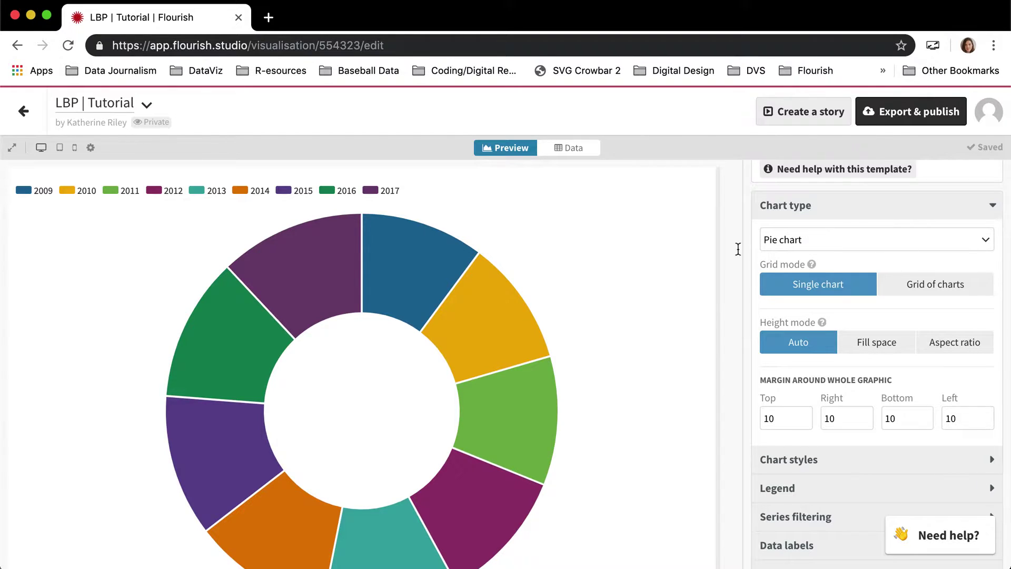
pyautogui.moveTo(257, 304)
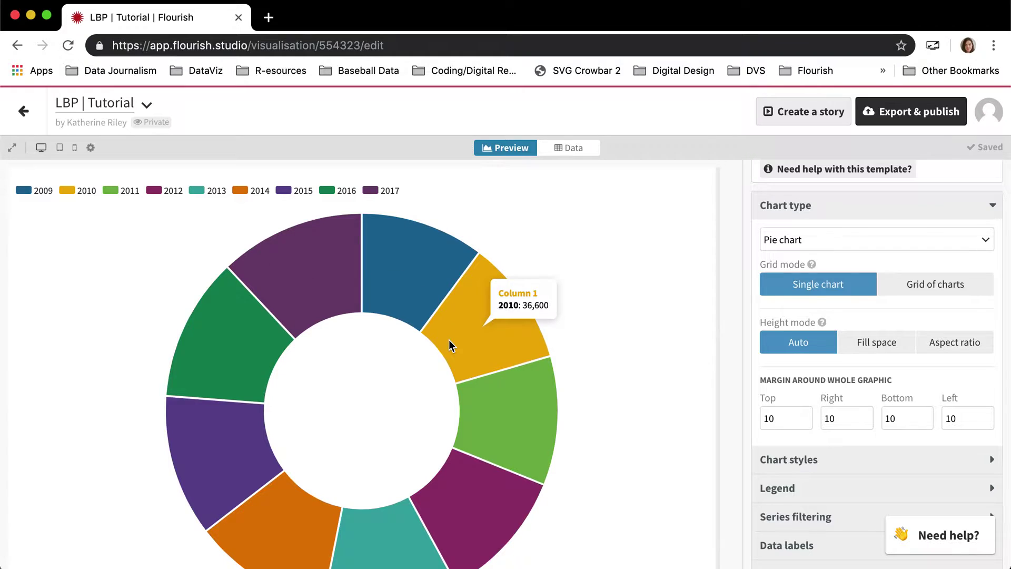
pyautogui.moveTo(438, 481)
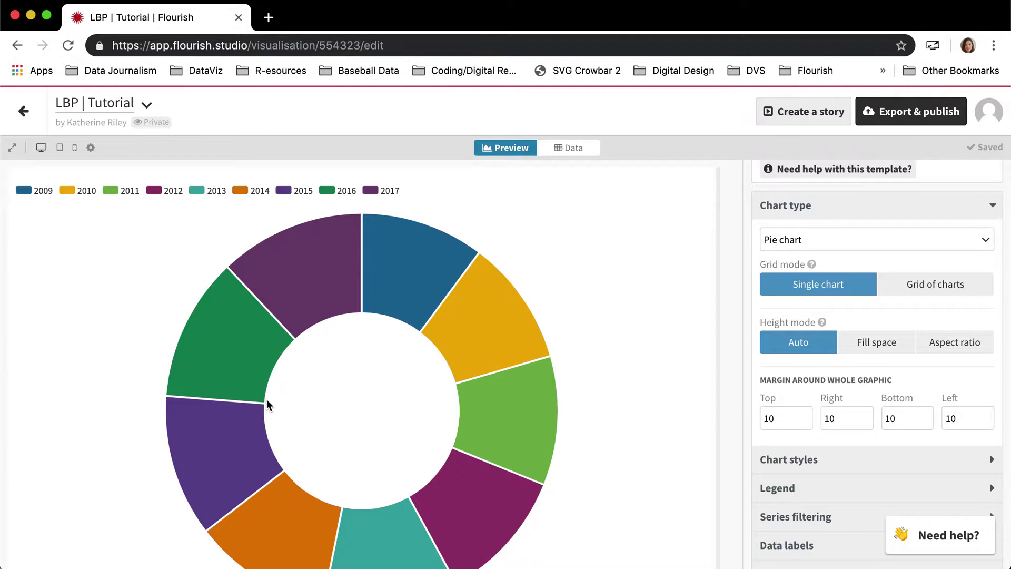
pyautogui.moveTo(231, 425)
pyautogui.scroll(-1, 218, 399)
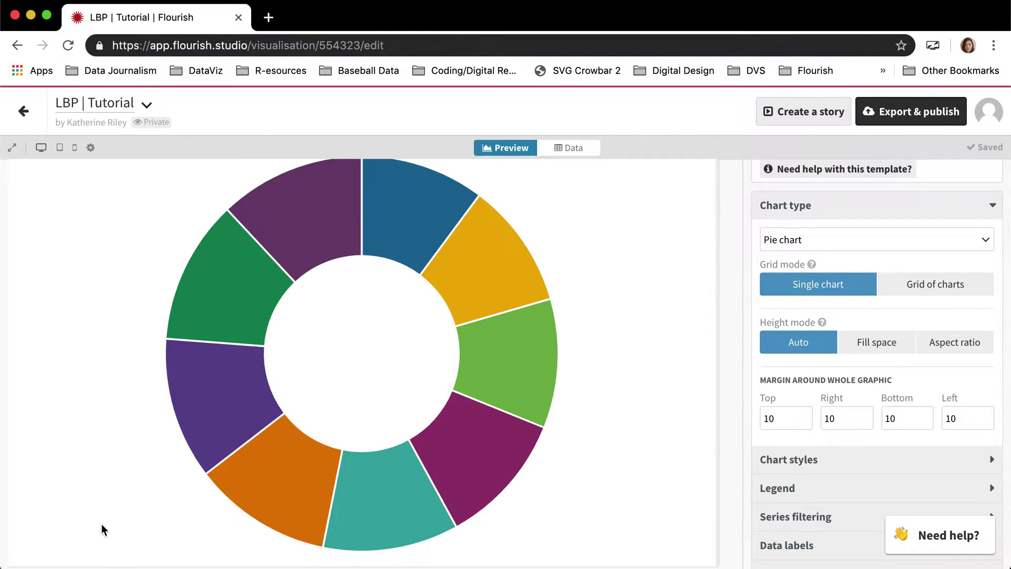
pyautogui.scroll(1, 98, 390)
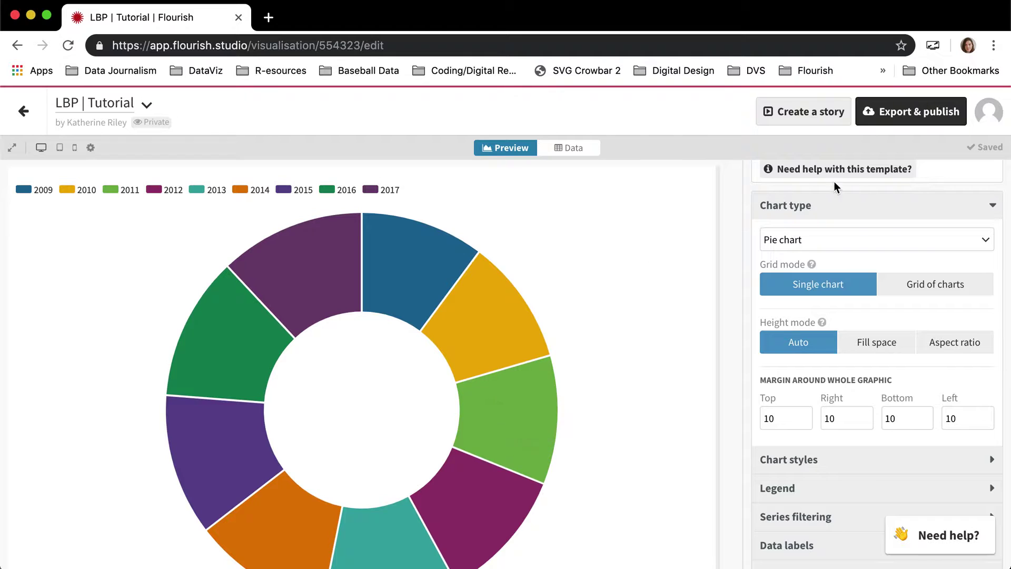
# - Set Column chart (stacked) with Grid mode Grid of charts, giving four mini charts, Column 1–4
pyautogui.click(833, 240)
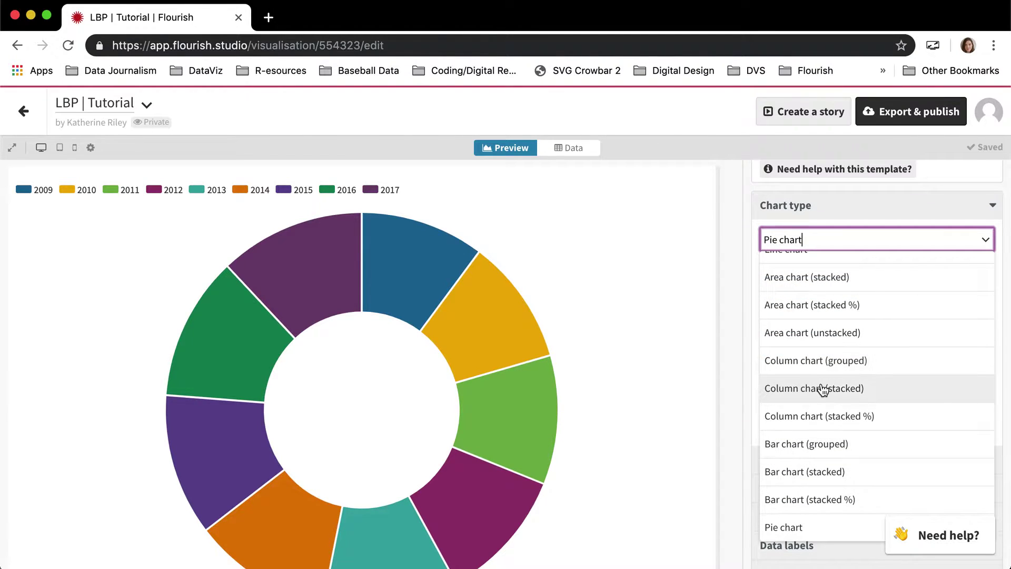
pyautogui.click(823, 386)
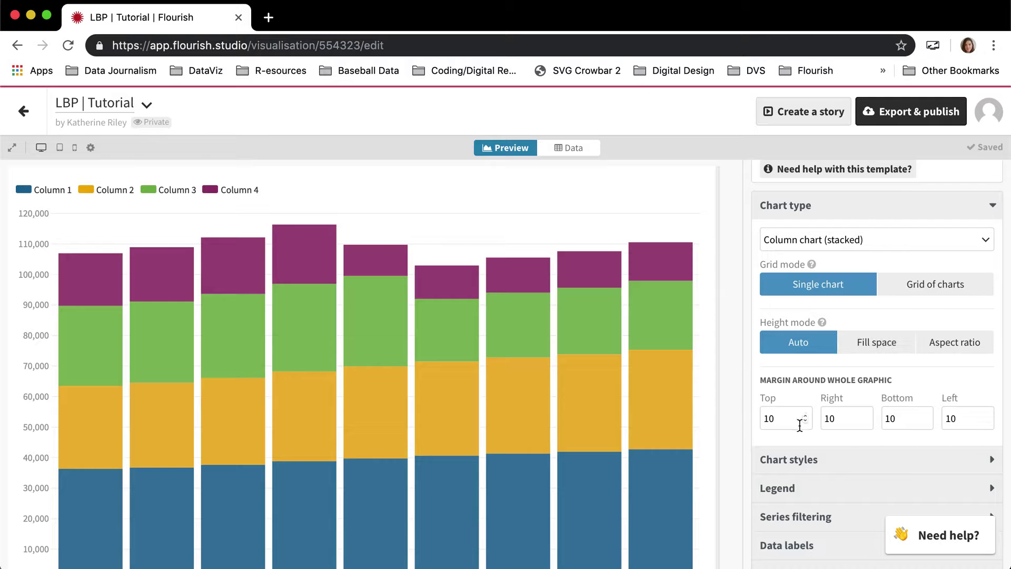
pyautogui.click(953, 295)
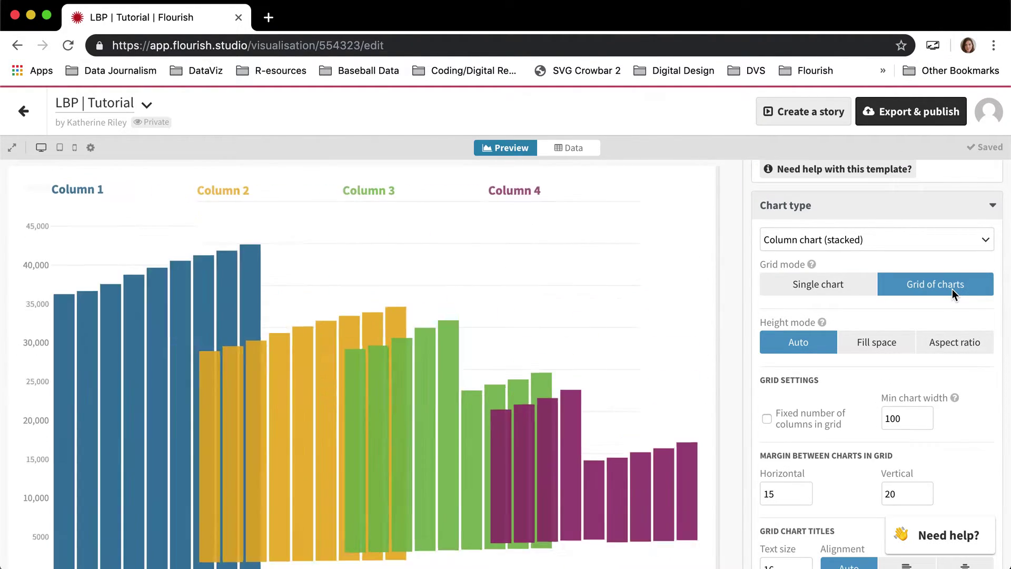
pyautogui.scroll(-1, 362, 273)
pyautogui.scroll(-1, 362, 272)
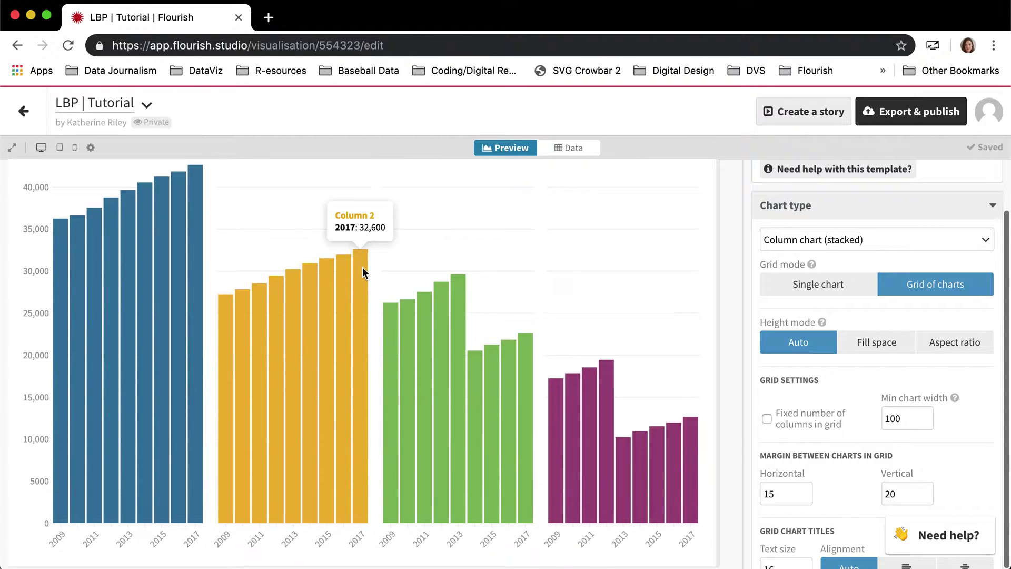
pyautogui.scroll(1, 363, 268)
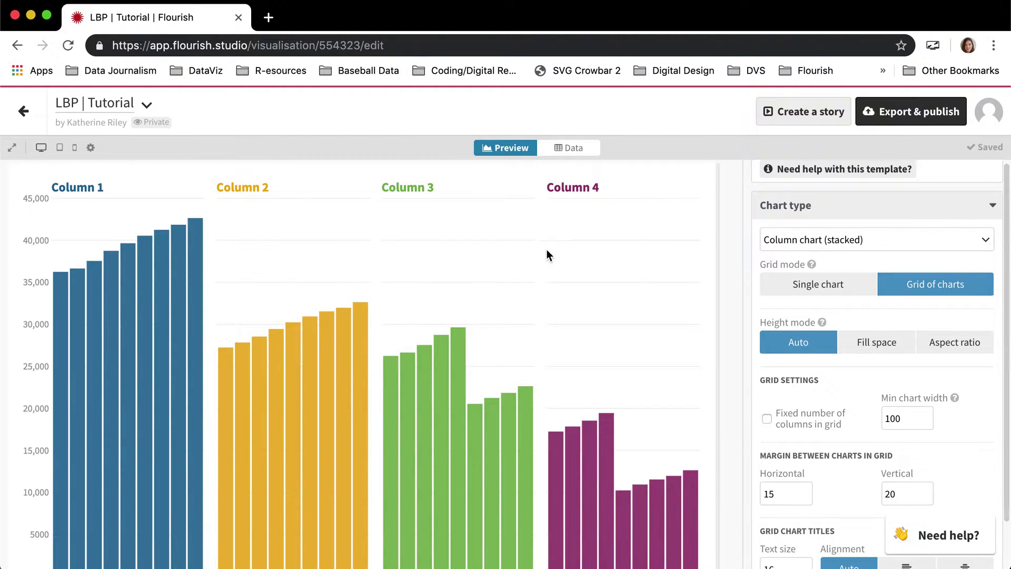
pyautogui.scroll(-2, 315, 285)
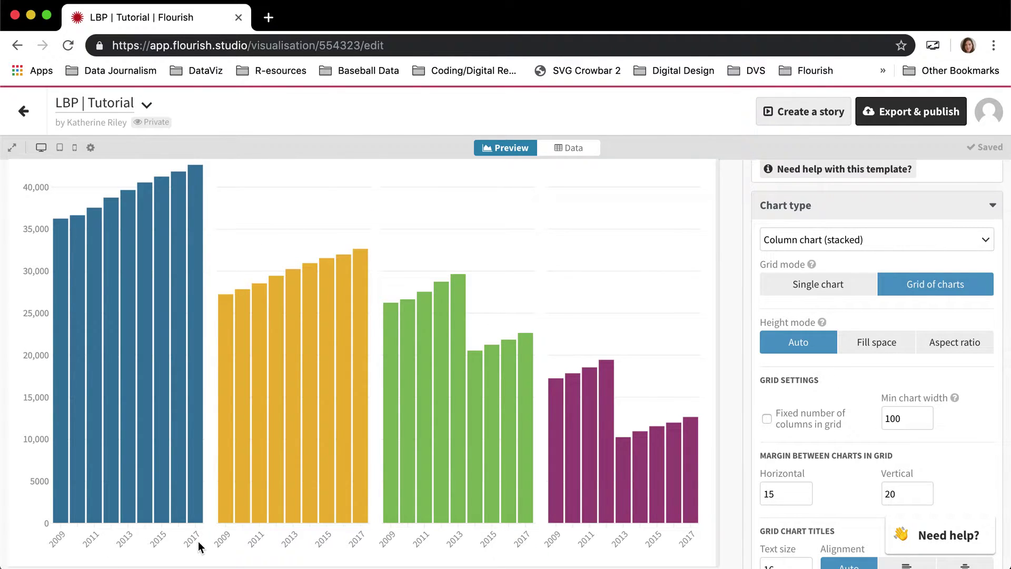
pyautogui.scroll(2, 576, 391)
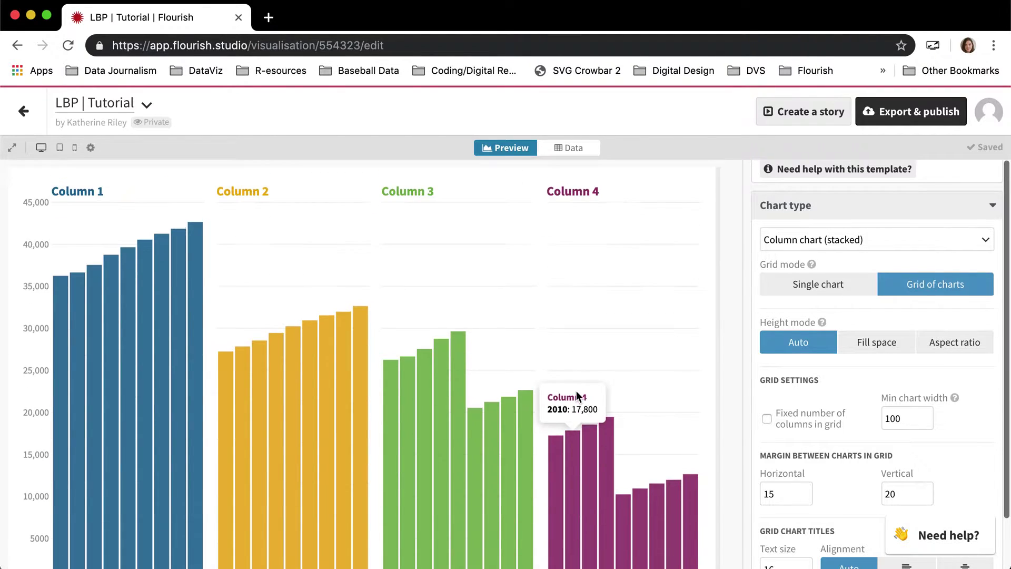
pyautogui.click(582, 149)
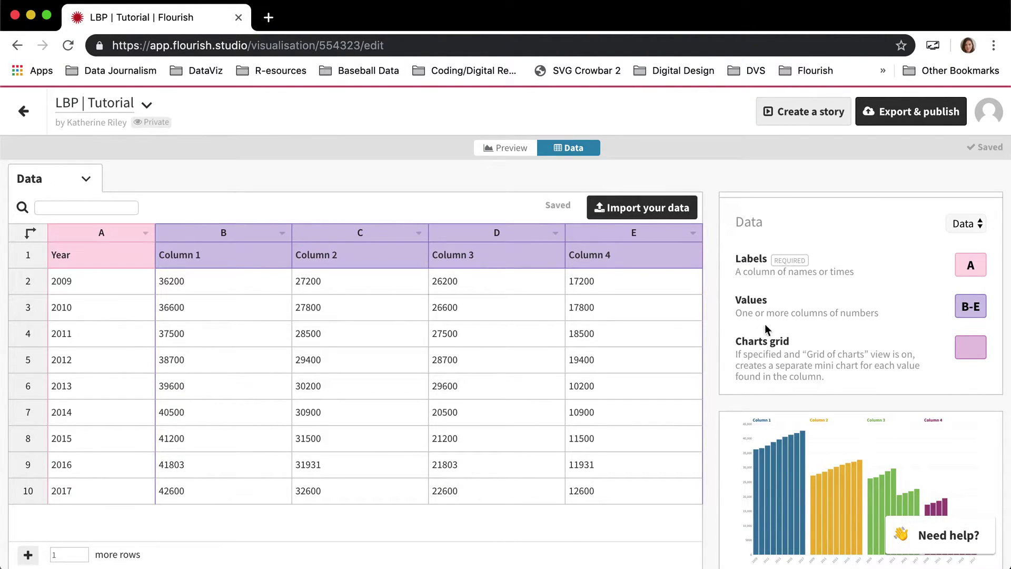
# - Bind column A (Year) as the Charts grid, creating one small stacked chart per year 2009–2017
pyautogui.scroll(2, 759, 343)
pyautogui.scroll(-3, 752, 339)
pyautogui.scroll(1, 752, 338)
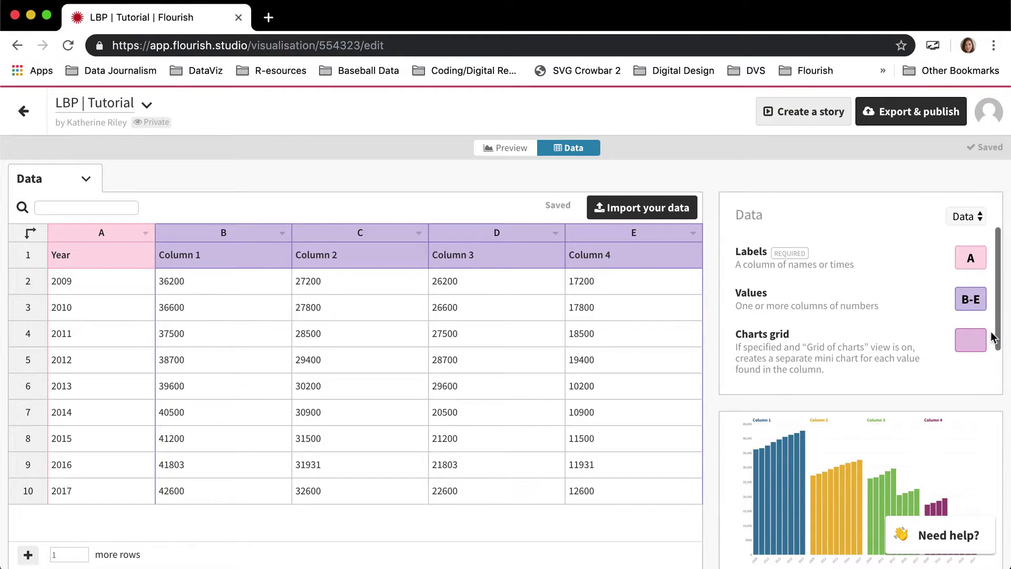
pyautogui.click(970, 340)
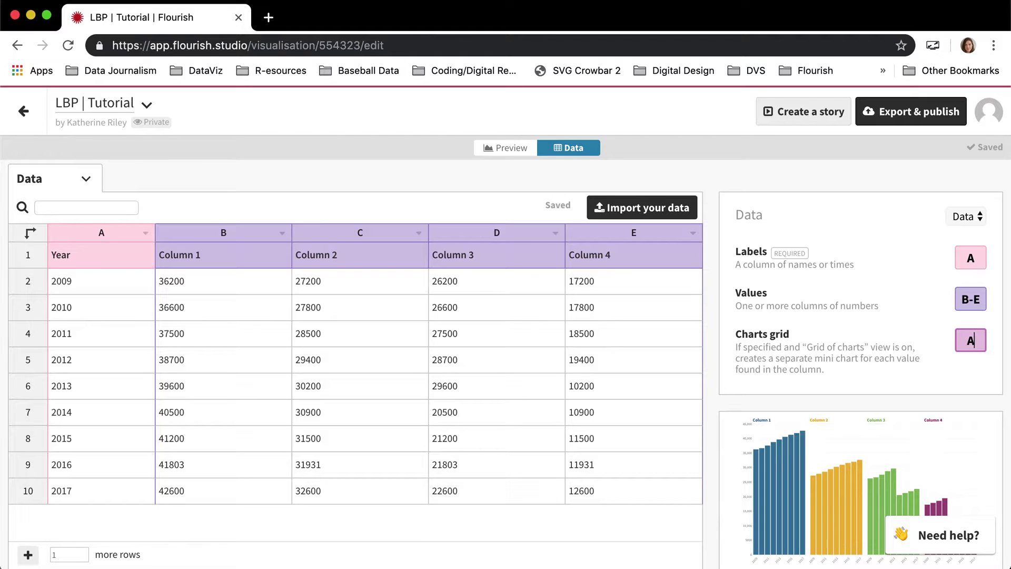
pyautogui.press('Return')
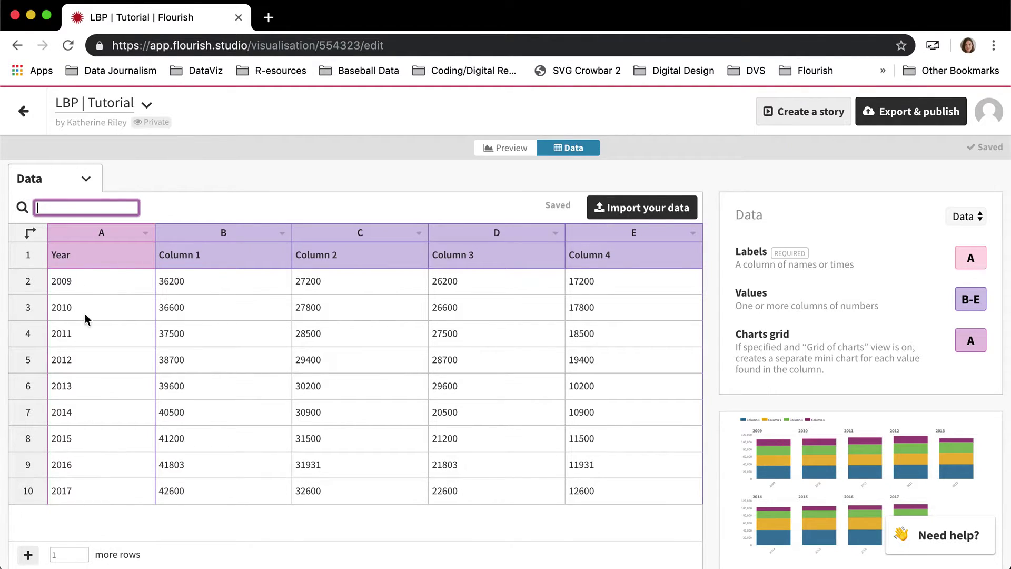
pyautogui.click(512, 148)
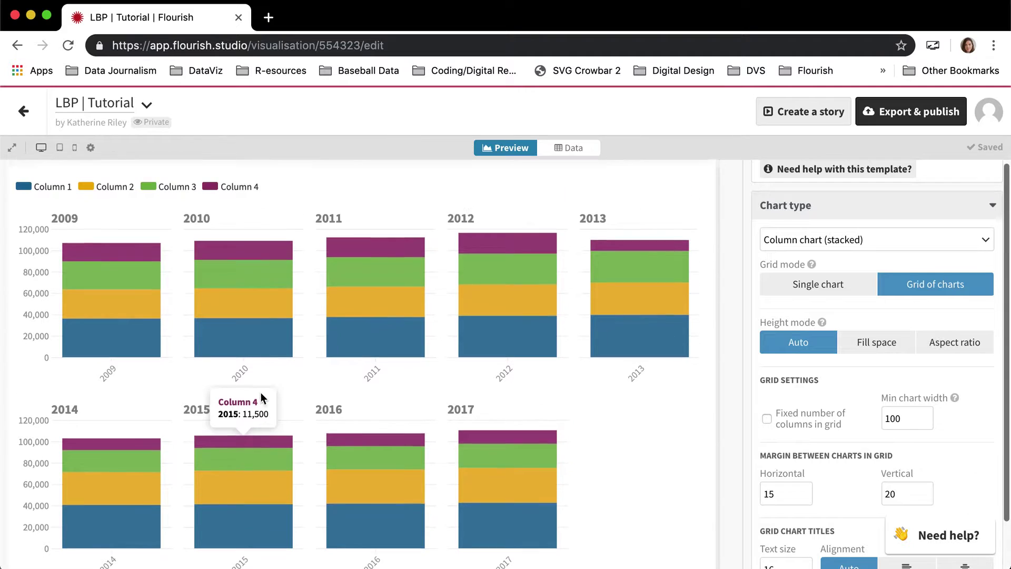
pyautogui.click(568, 148)
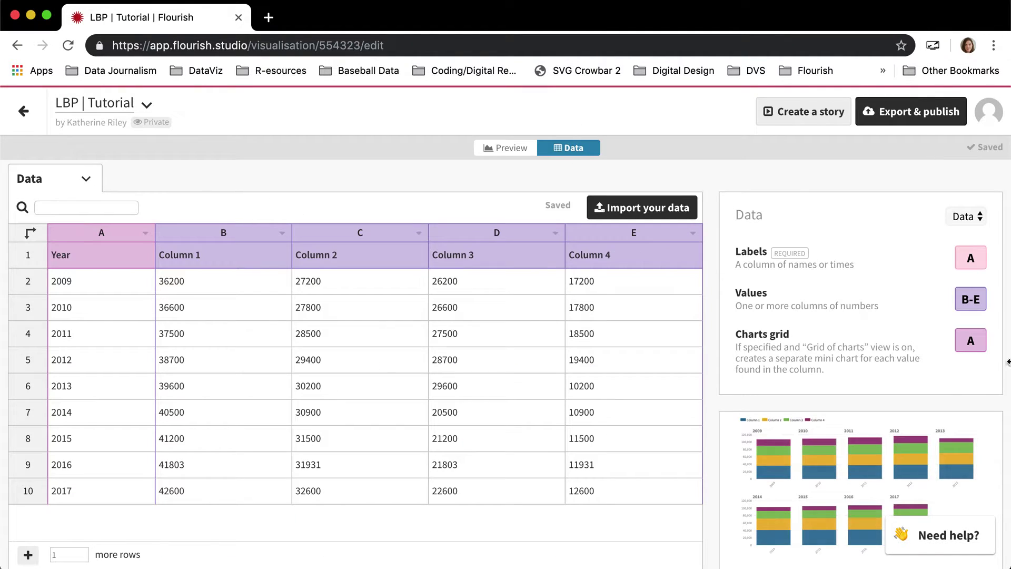
# - Remove column A from the Charts grid binding in the data settings
pyautogui.click(971, 340)
pyautogui.press('BackSpace')
pyautogui.press('Return')
pyautogui.click(502, 149)
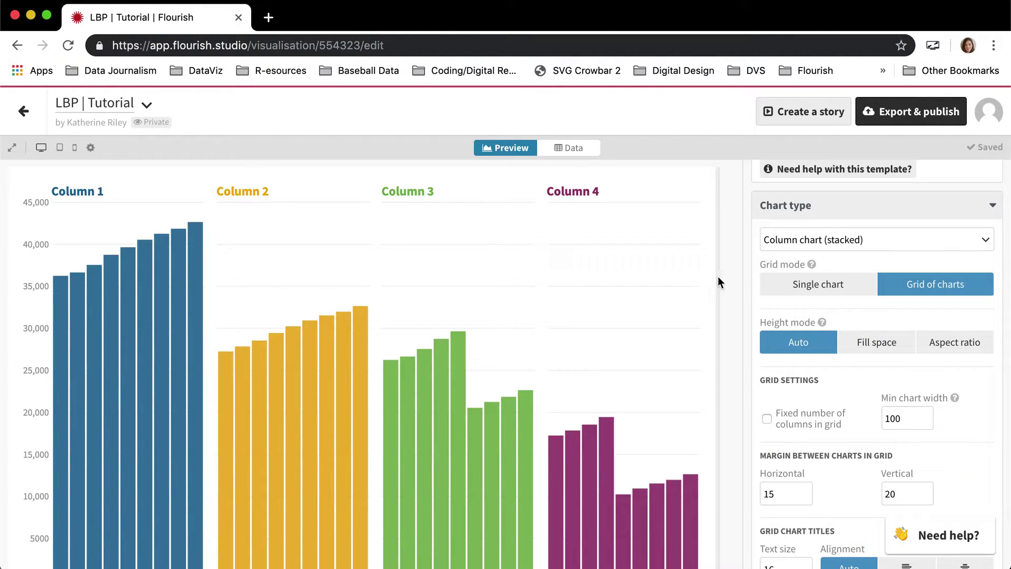
# - Set Grid mode to Single chart and collapse the Chart type section
pyautogui.click(835, 288)
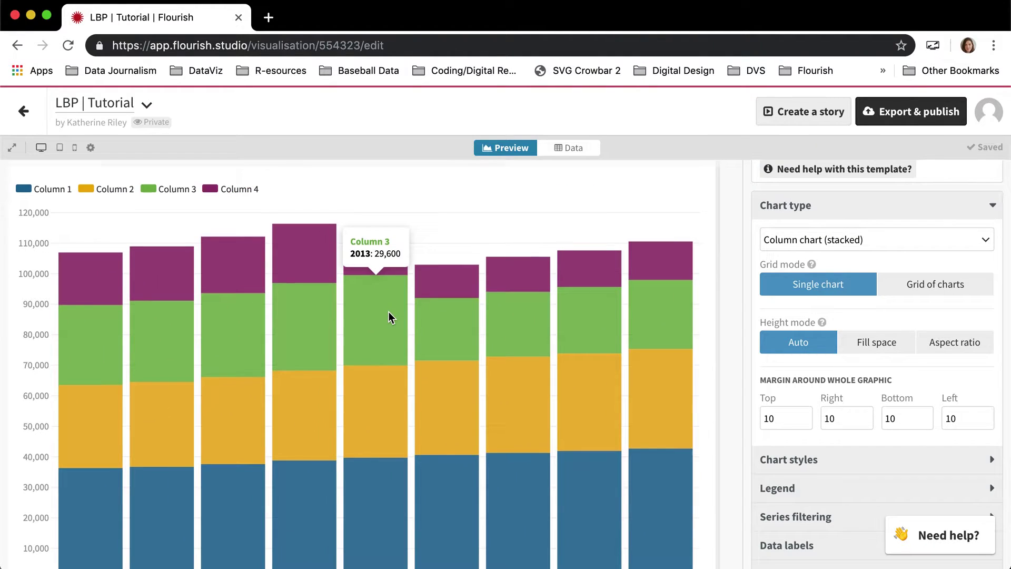
pyautogui.scroll(-1, 387, 312)
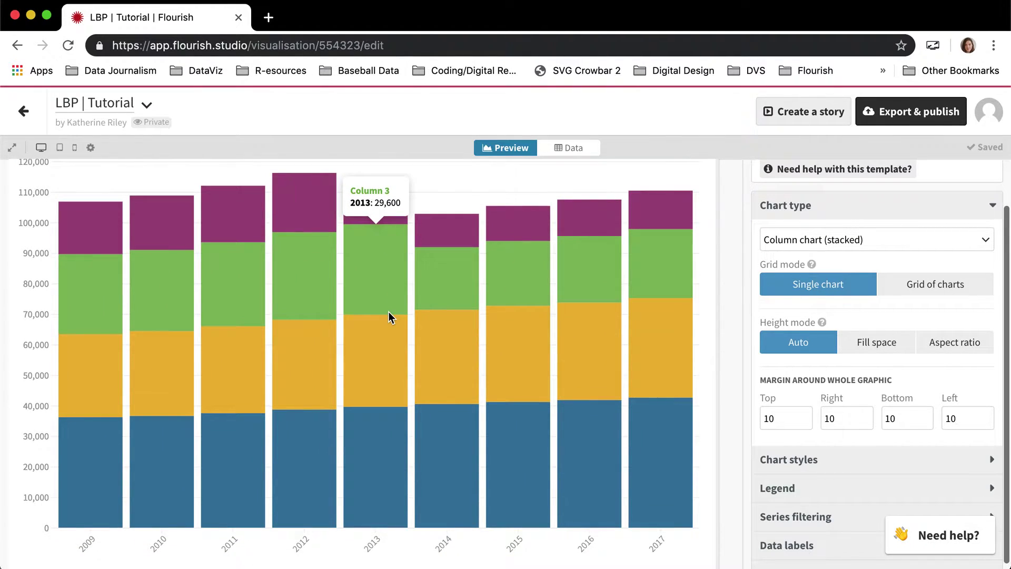
pyautogui.click(846, 208)
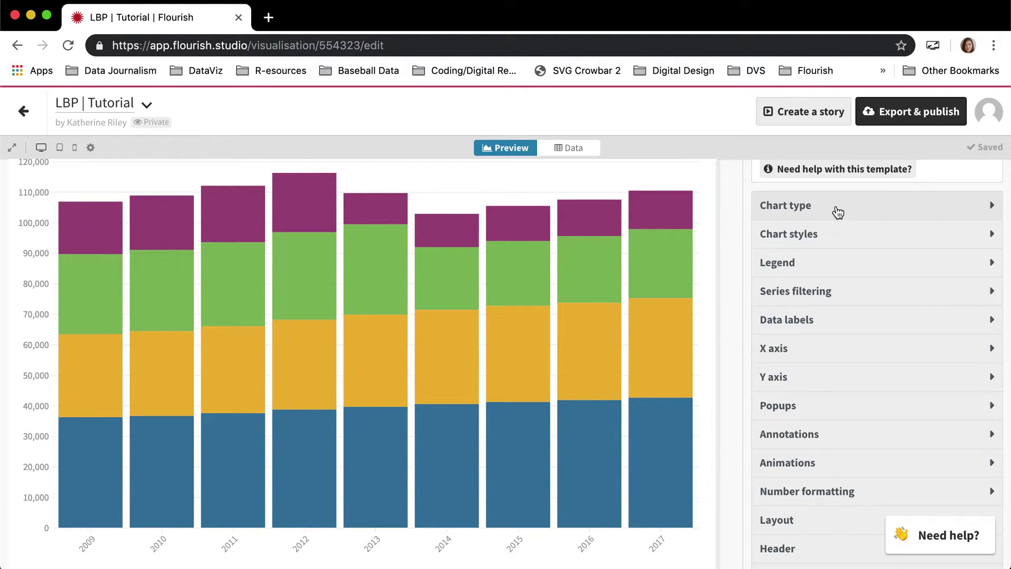
pyautogui.scroll(1, 541, 300)
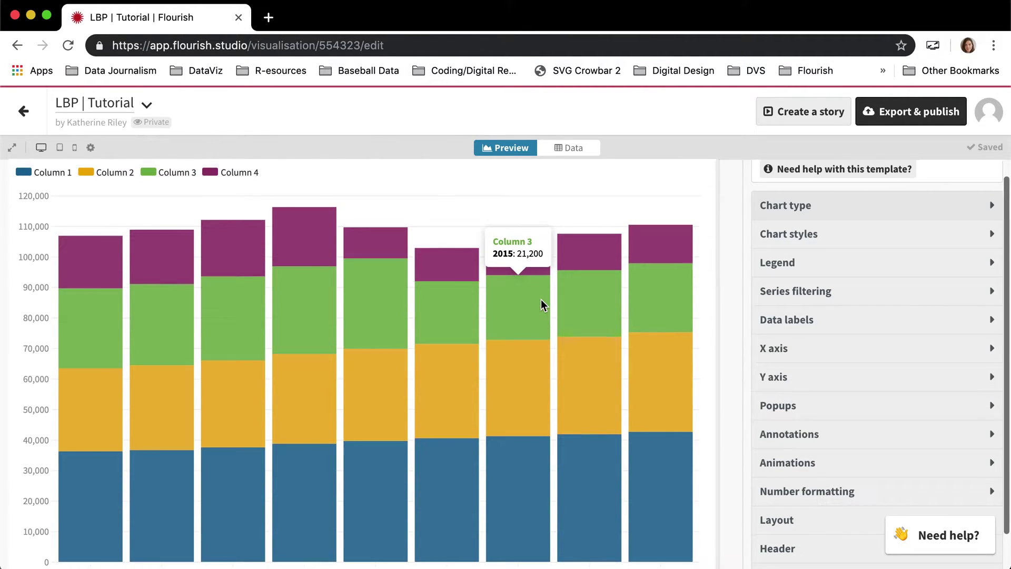
pyautogui.scroll(-1, 814, 379)
pyautogui.scroll(-2, 813, 380)
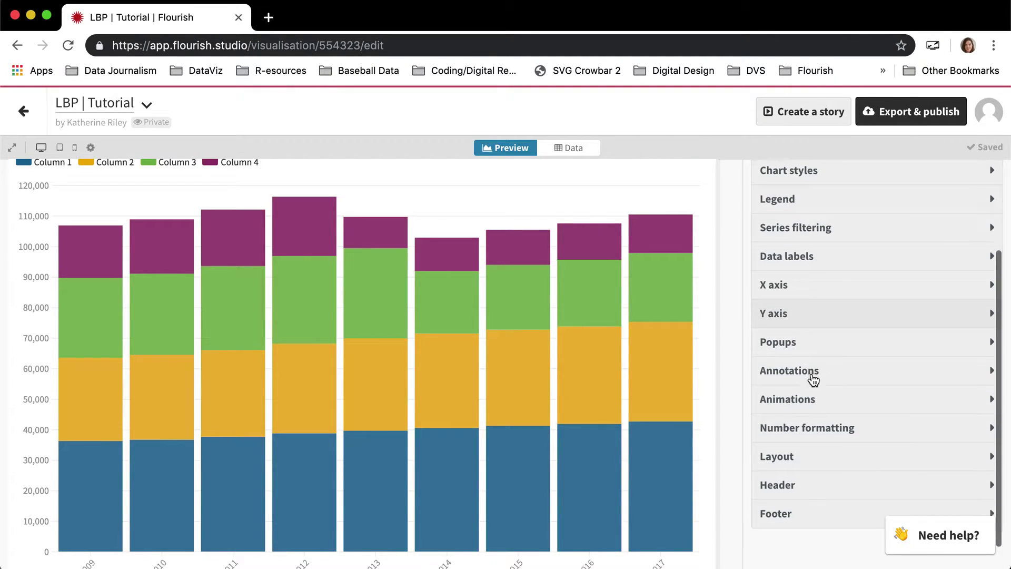
pyautogui.scroll(3, 813, 379)
pyautogui.scroll(1, 619, 324)
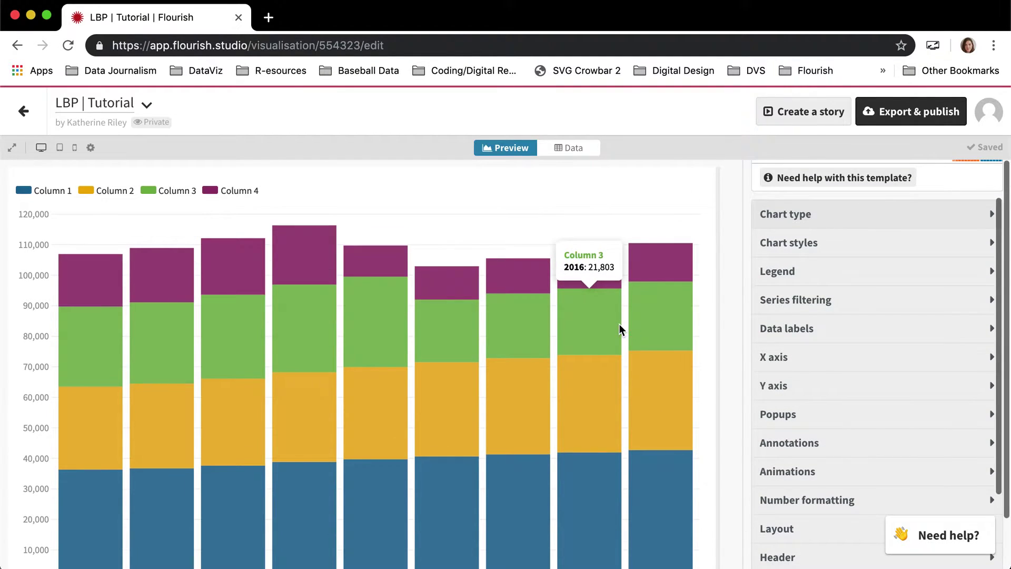
pyautogui.scroll(2, 814, 271)
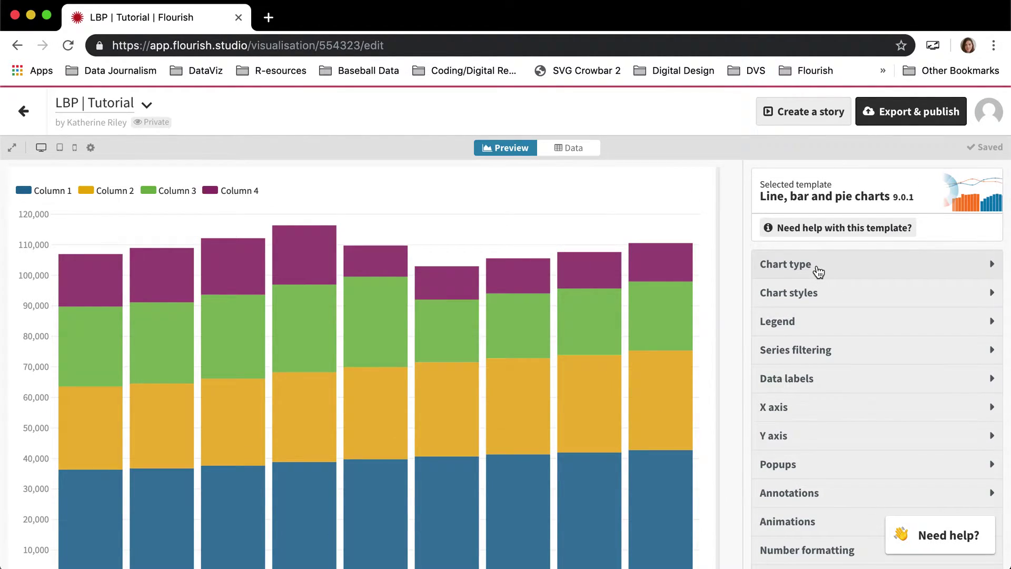
# - Expand Chart styles and compare the data table with the chart preview
pyautogui.click(788, 295)
pyautogui.scroll(-1, 686, 354)
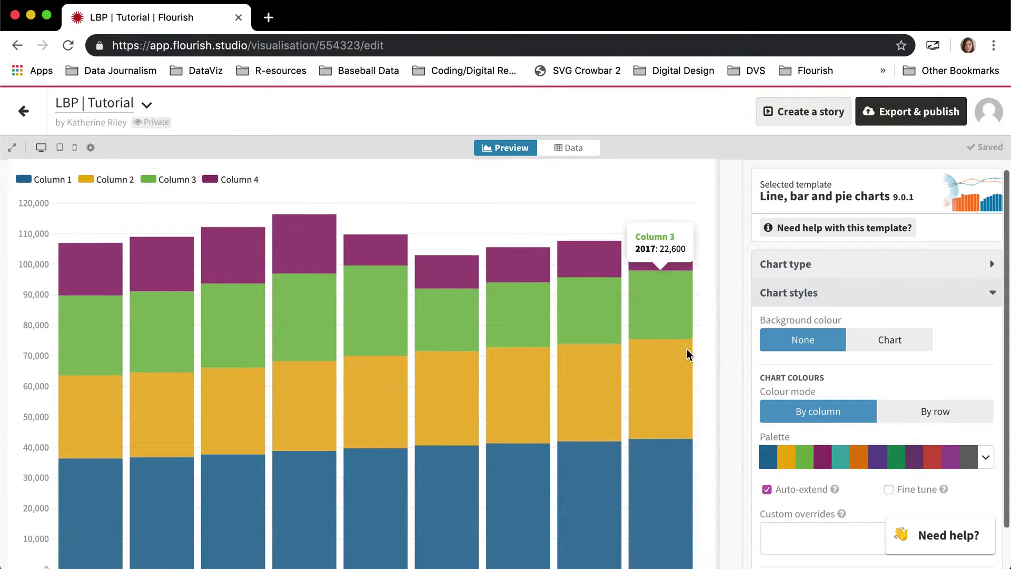
pyautogui.scroll(-2, 687, 349)
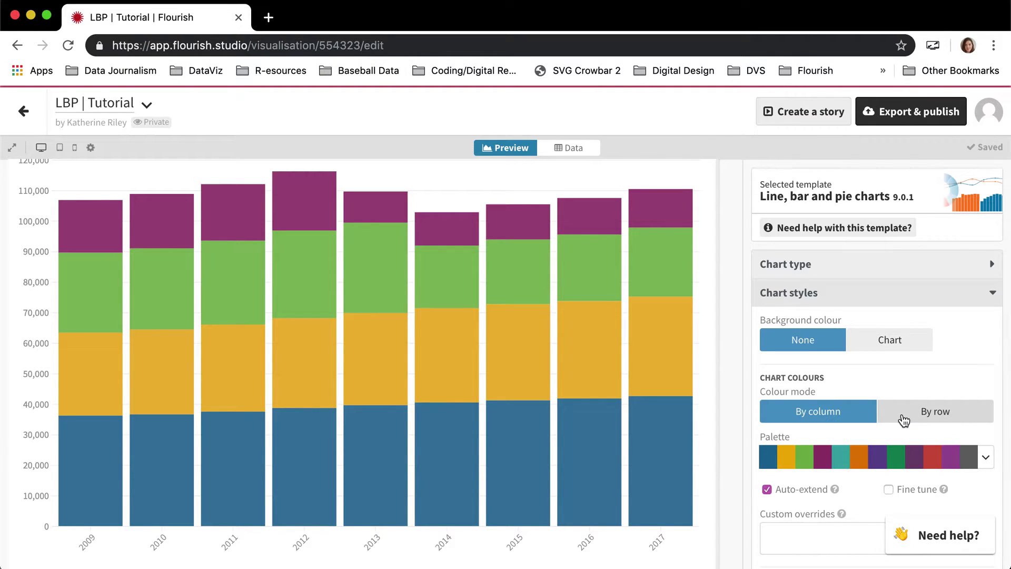
pyautogui.moveTo(610, 359)
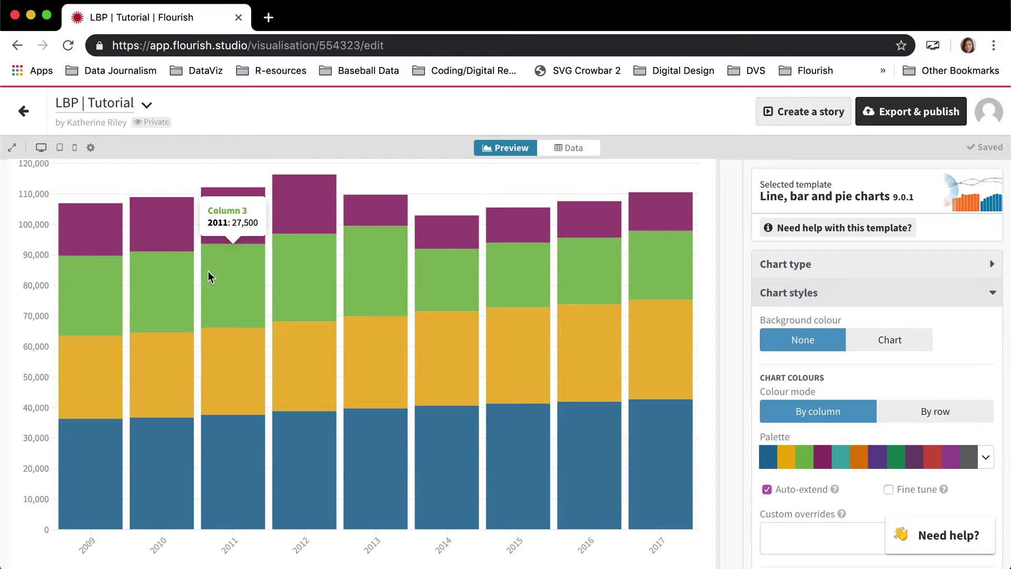
pyautogui.click(571, 149)
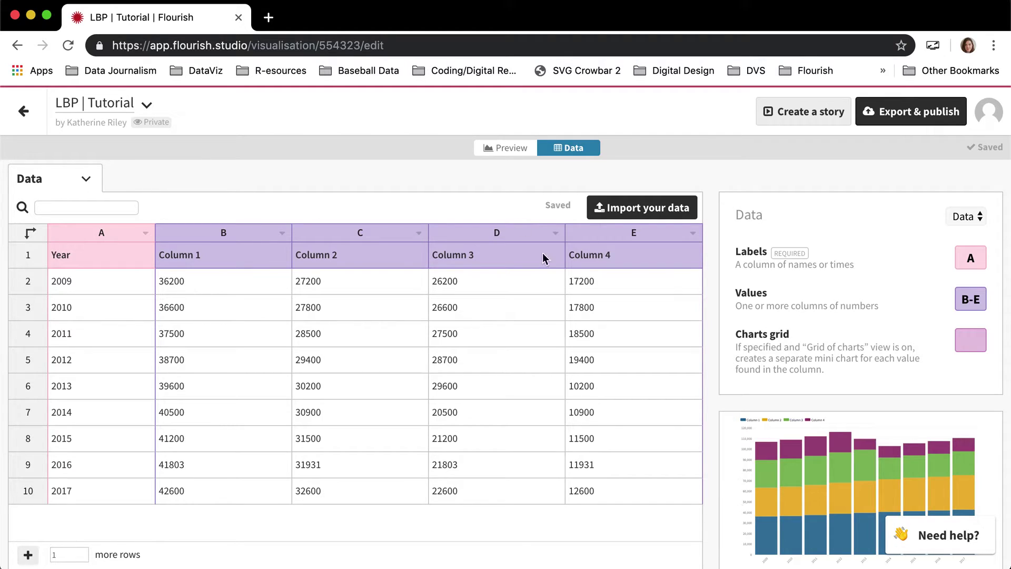
pyautogui.click(499, 153)
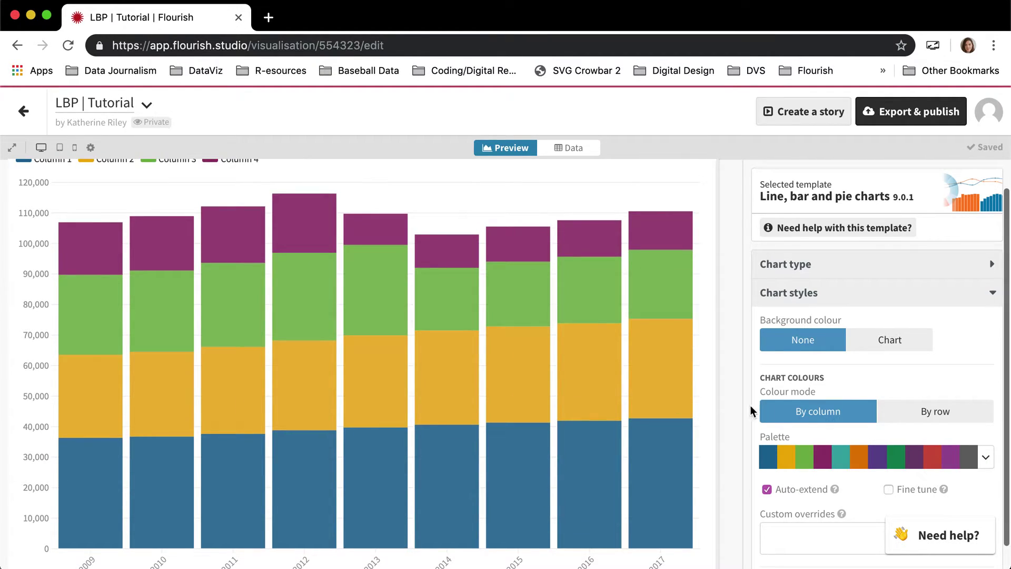
# - Set Colour mode to By row so each year's column gets its own colour
pyautogui.scroll(-1, 449, 406)
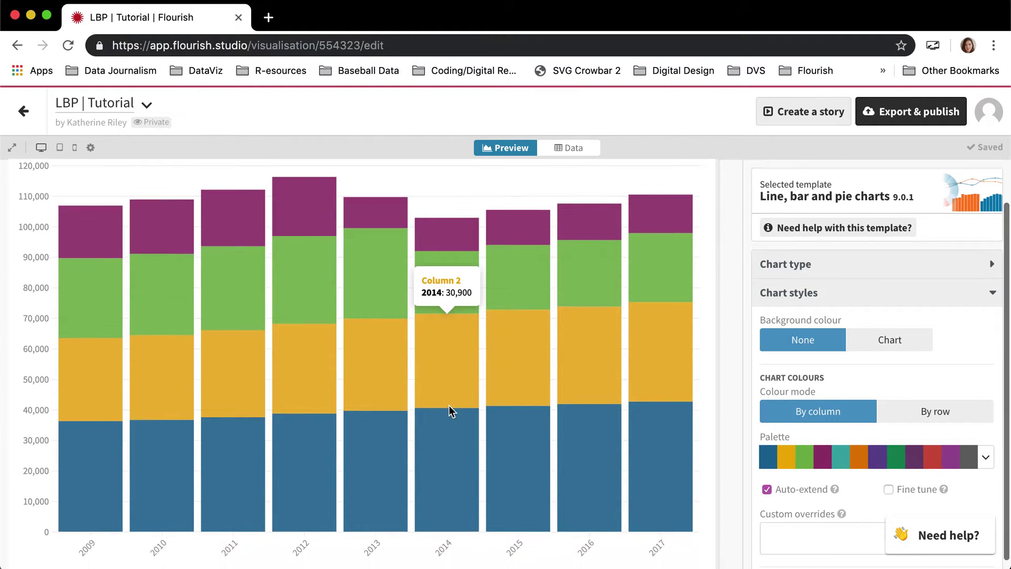
pyautogui.click(557, 148)
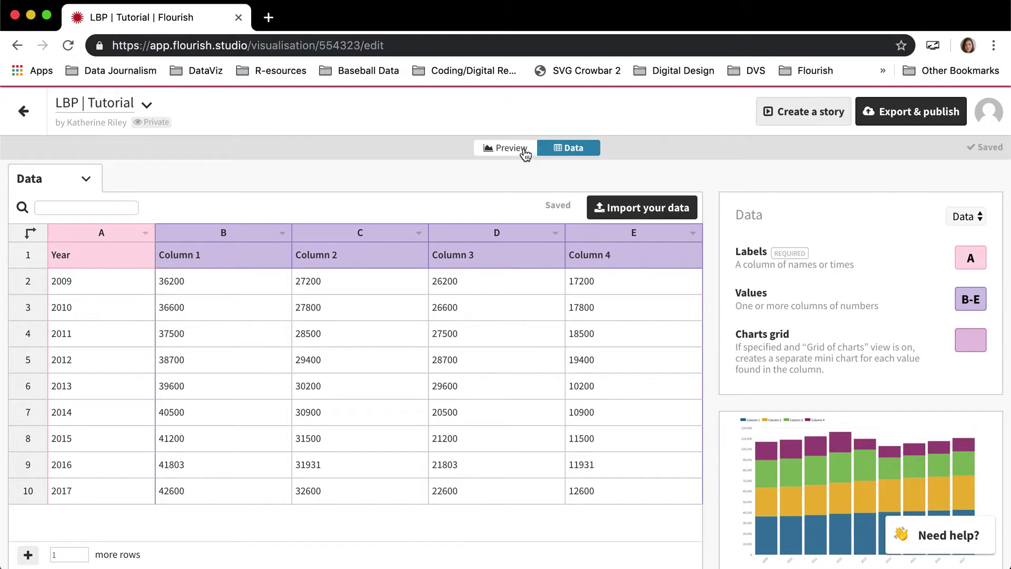
pyautogui.click(504, 147)
pyautogui.click(932, 407)
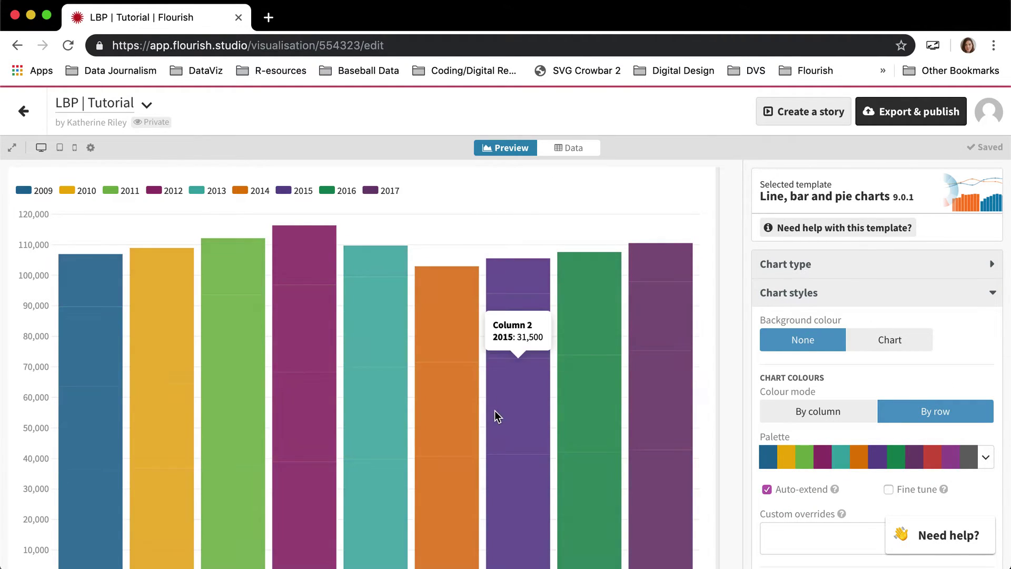
pyautogui.scroll(-2, 494, 409)
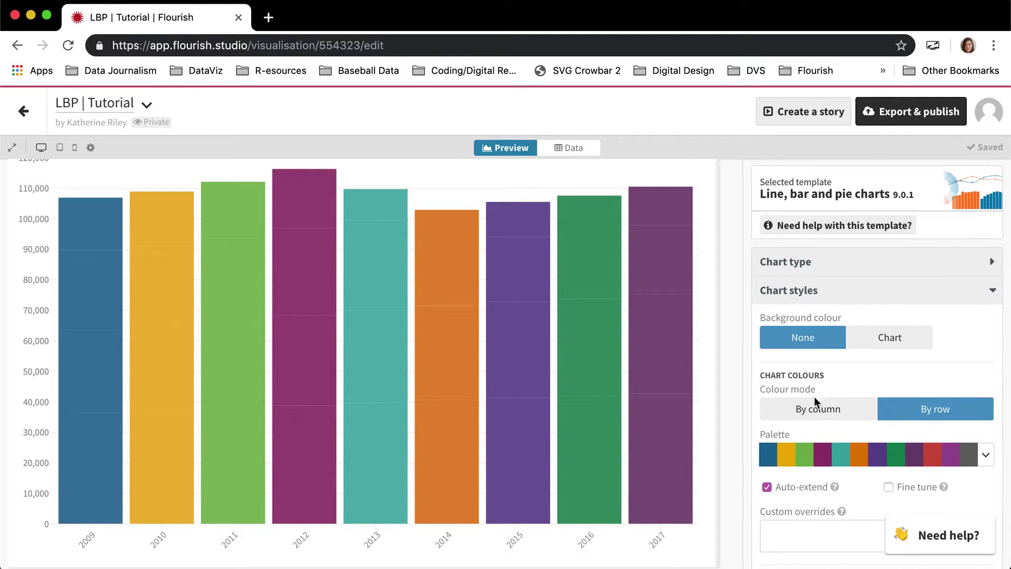
pyautogui.click(577, 150)
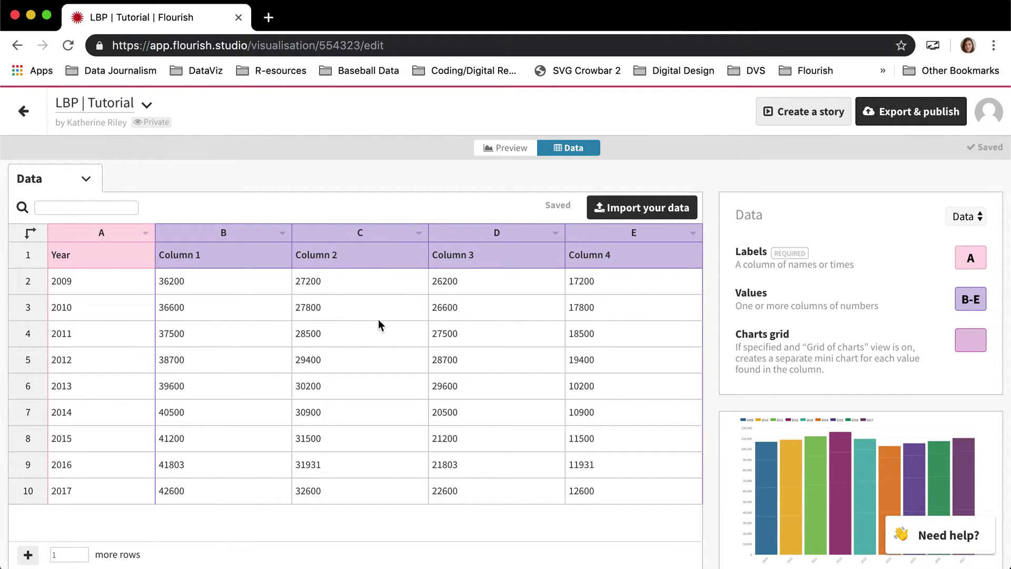
# - Change the Values binding from B-E to B only, leaving one Column 1 bar per year
pyautogui.click(503, 149)
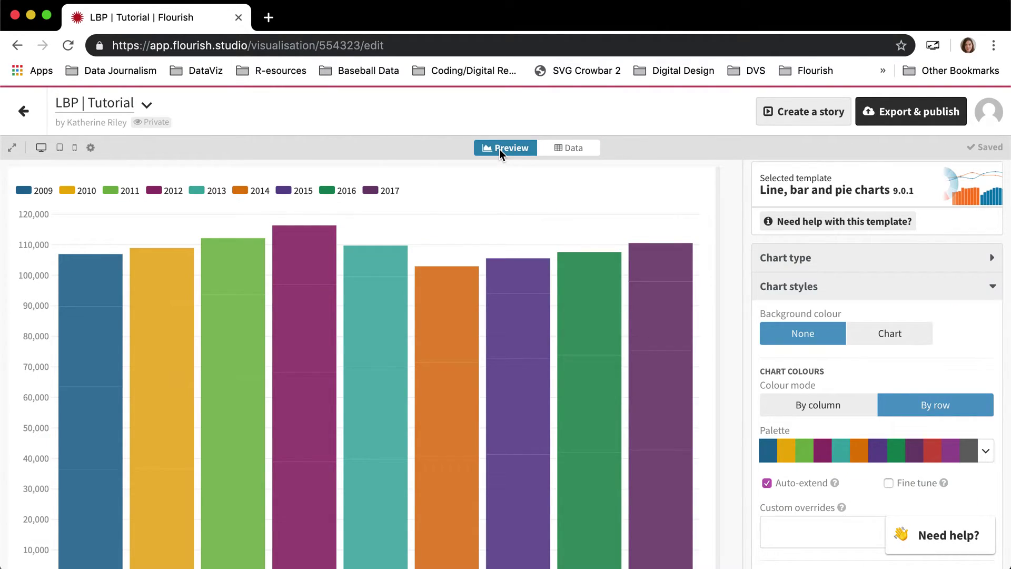
pyautogui.moveTo(535, 270)
pyautogui.click(575, 148)
pyautogui.click(985, 293)
pyautogui.press('BackSpace')
pyautogui.press('BackSpace')
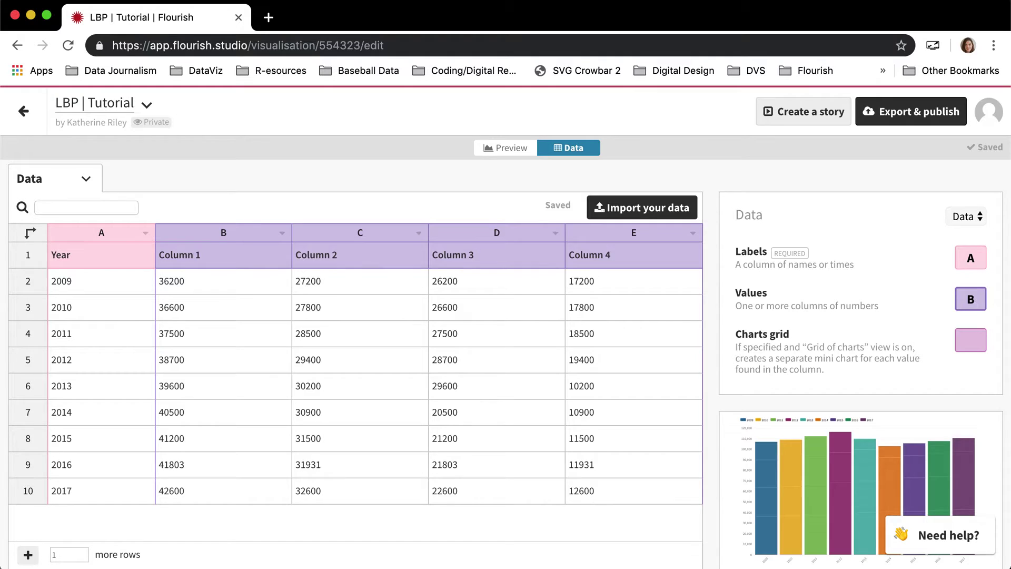
pyautogui.click(514, 151)
pyautogui.moveTo(543, 356)
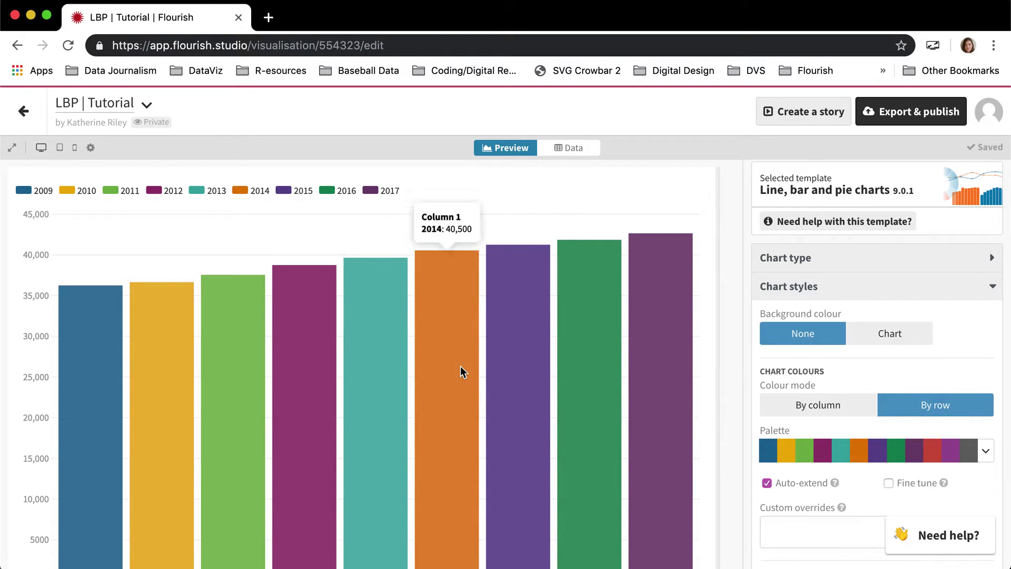
pyautogui.moveTo(615, 386)
pyautogui.scroll(-2, 571, 408)
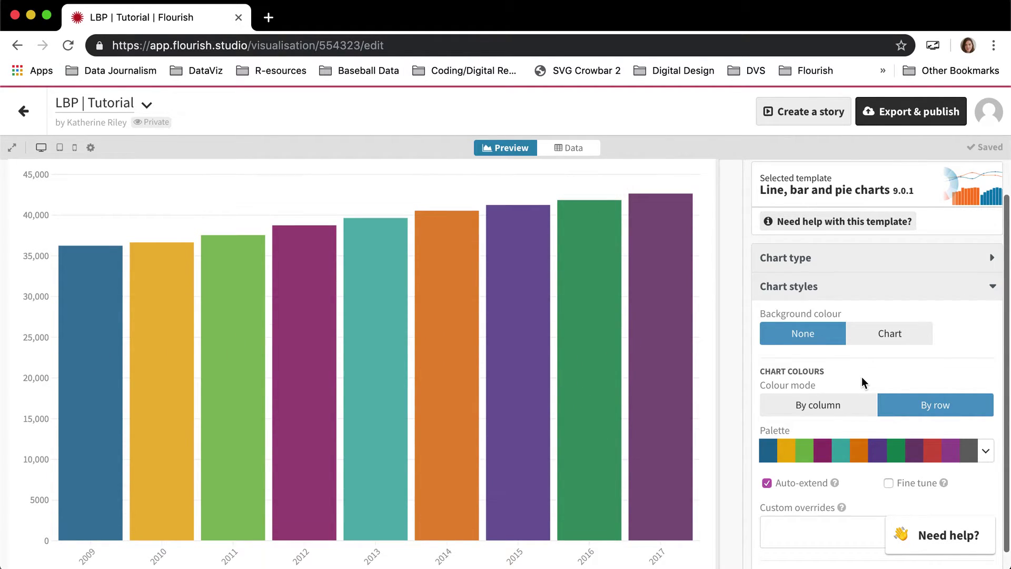
pyautogui.scroll(-1, 841, 457)
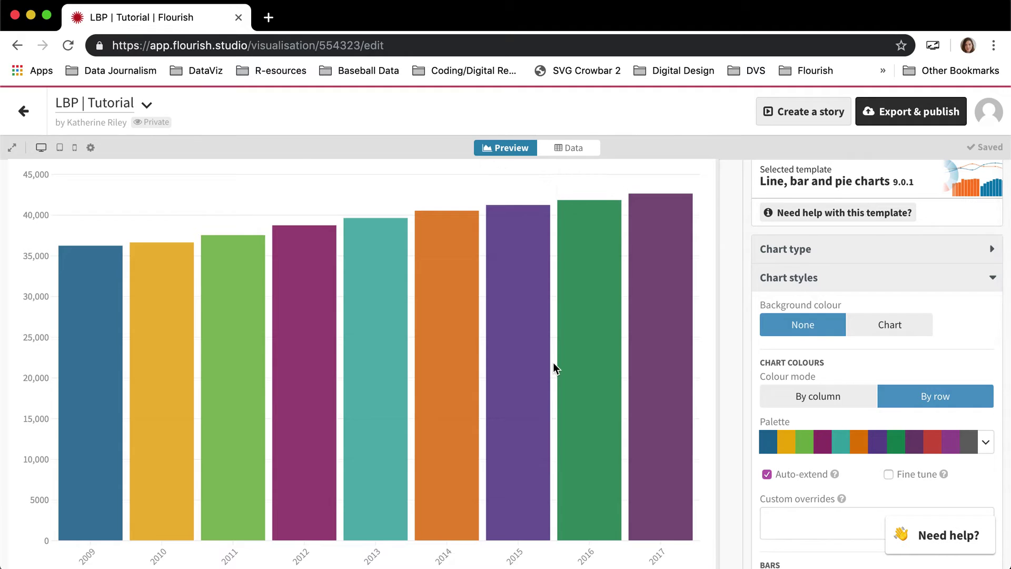
pyautogui.scroll(2, 553, 363)
pyautogui.scroll(-2, 553, 363)
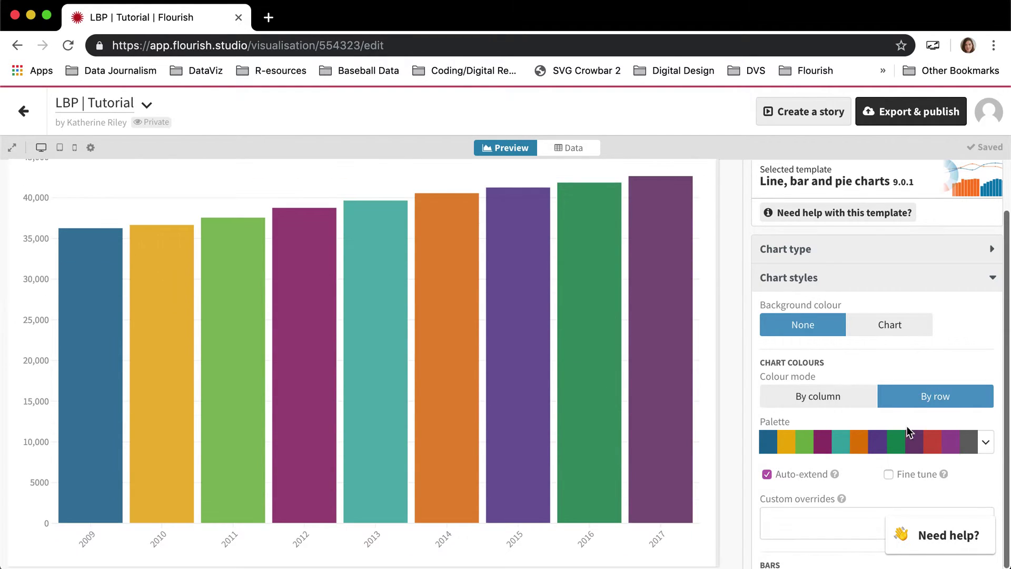
# - Open the palette editor and delete the extra colours, from #cc503e through #94346e
pyautogui.click(902, 454)
pyautogui.scroll(-5, 866, 487)
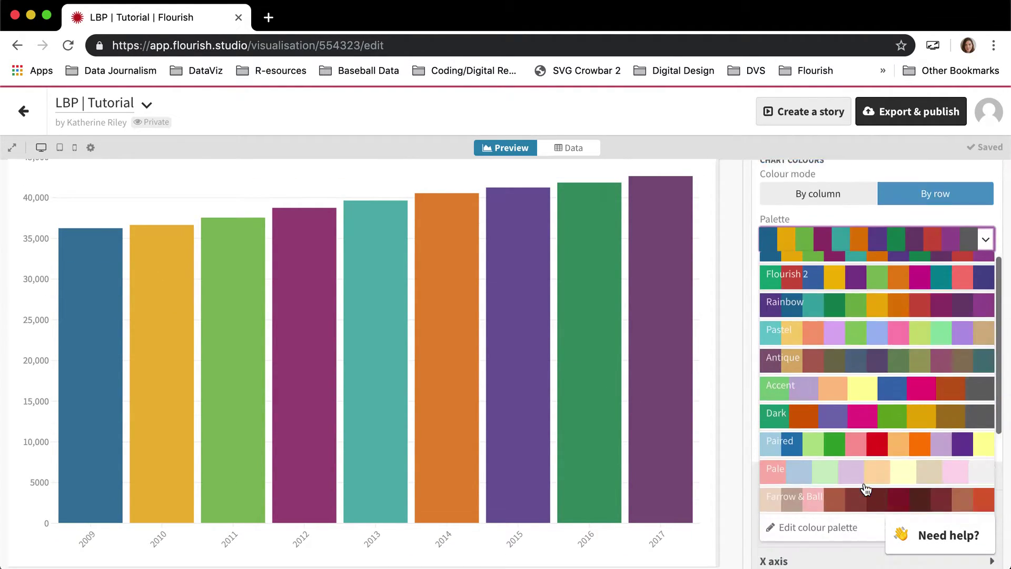
pyautogui.click(867, 490)
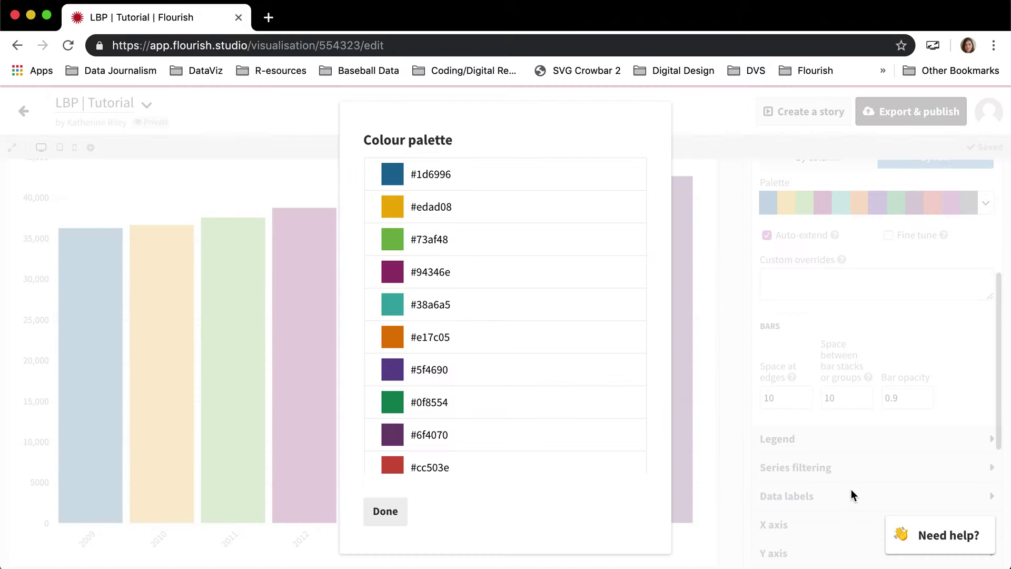
pyautogui.click(633, 467)
pyautogui.click(636, 461)
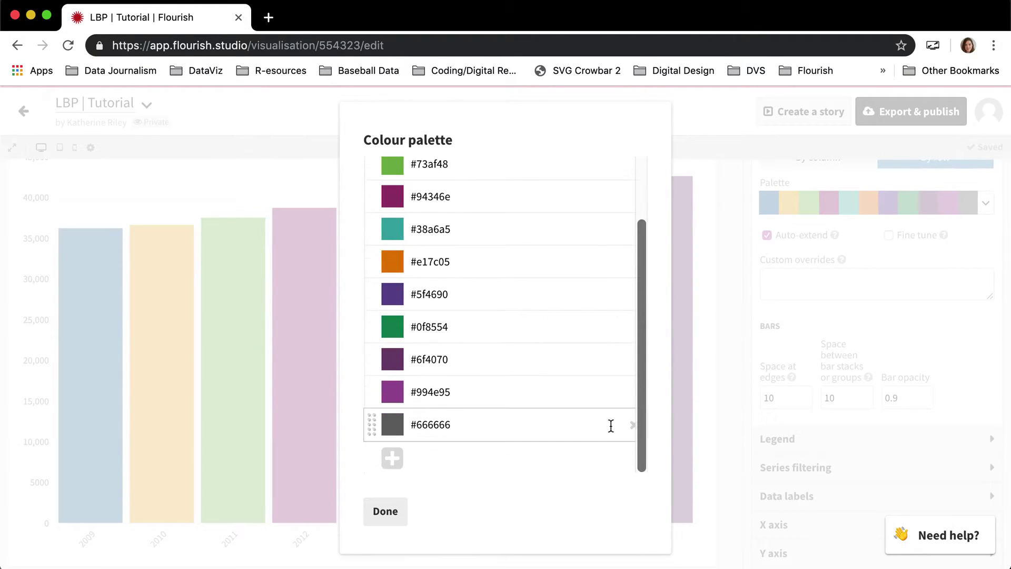
pyautogui.click(631, 424)
pyautogui.click(631, 419)
pyautogui.click(631, 418)
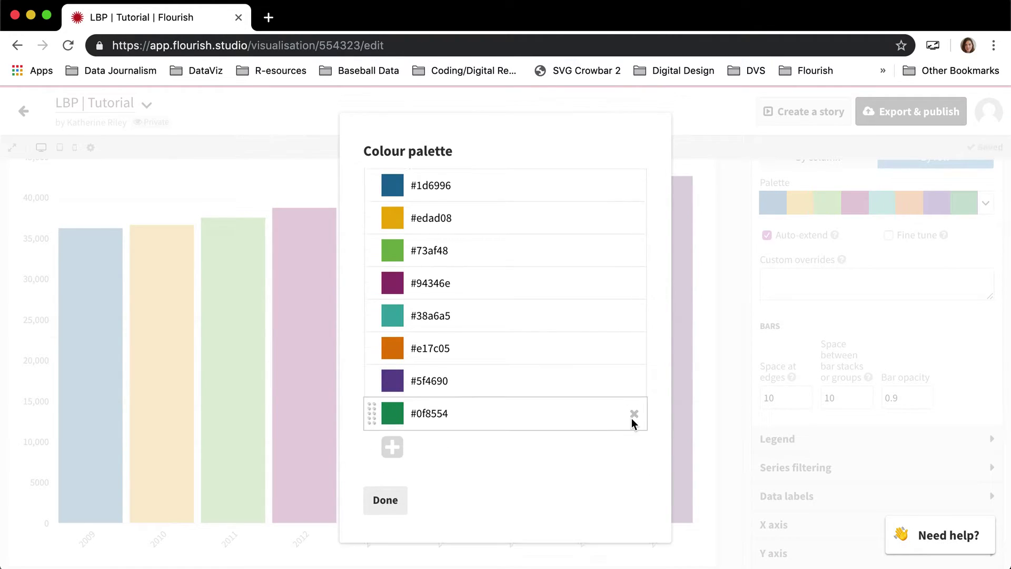
pyautogui.click(631, 419)
pyautogui.click(630, 399)
pyautogui.click(630, 381)
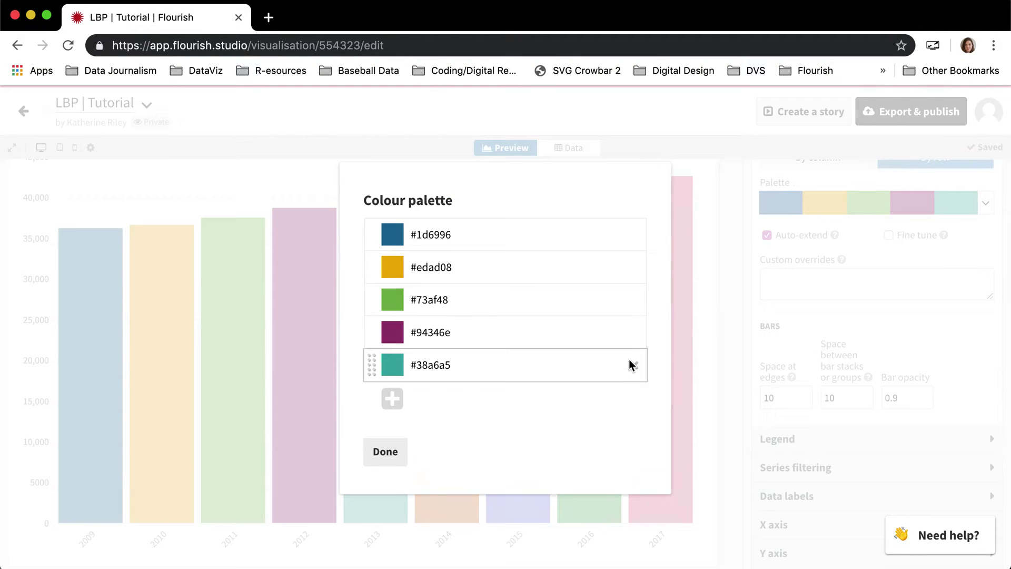
pyautogui.click(630, 361)
pyautogui.click(631, 348)
# - Set the third colour to #1d6996 and add new palette entries, each set to #1d6996
pyautogui.doubleClick(434, 267)
pyautogui.hotkey('ctrl', 'c')
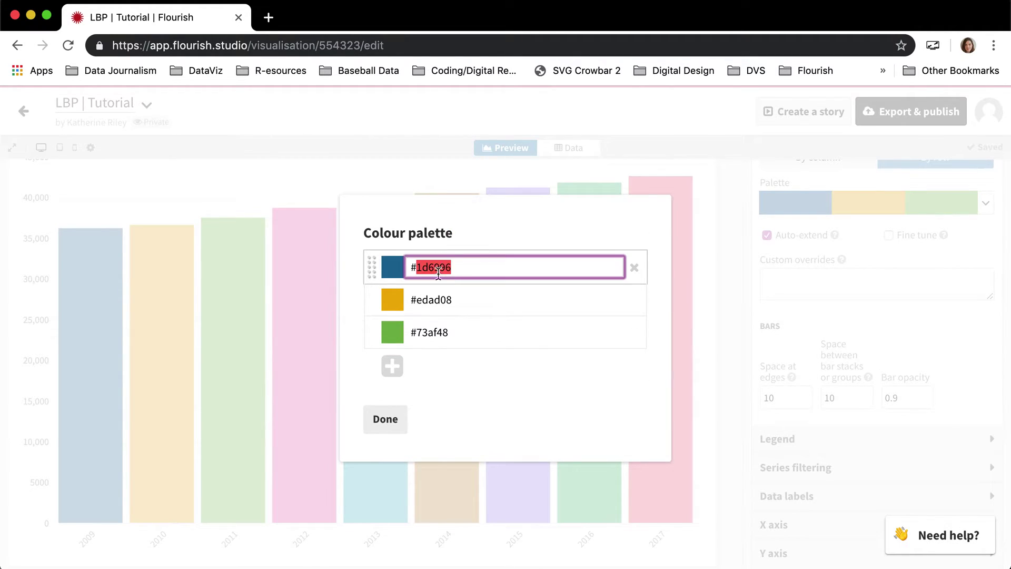
pyautogui.doubleClick(432, 332)
pyautogui.hotkey('ctrl', 'v')
pyautogui.click(392, 367)
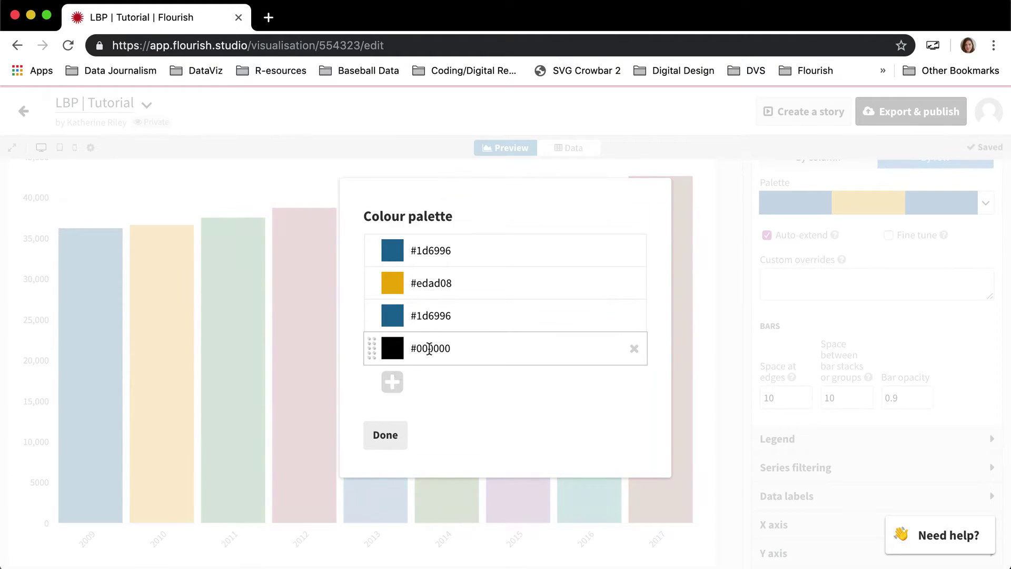
pyautogui.doubleClick(429, 347)
pyautogui.hotkey('ctrl', 'v')
pyautogui.click(392, 382)
pyautogui.doubleClick(432, 363)
pyautogui.hotkey('ctrl', 'v')
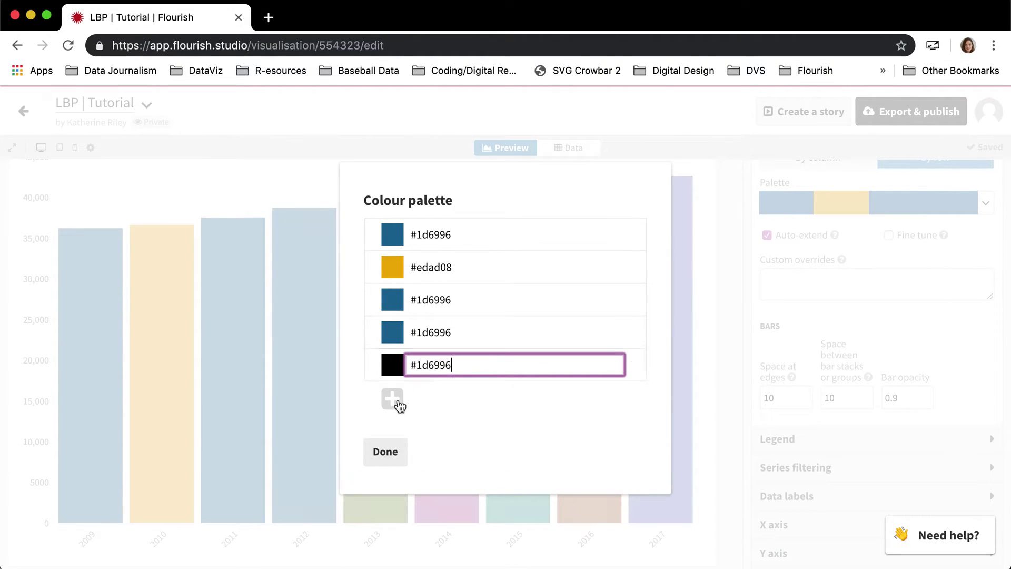
pyautogui.click(392, 401)
pyautogui.doubleClick(429, 381)
pyautogui.hotkey('ctrl', 'v')
# - Add three more #1d6996 entries, apply the palette, and begin the custom colour overrides
pyautogui.click(393, 413)
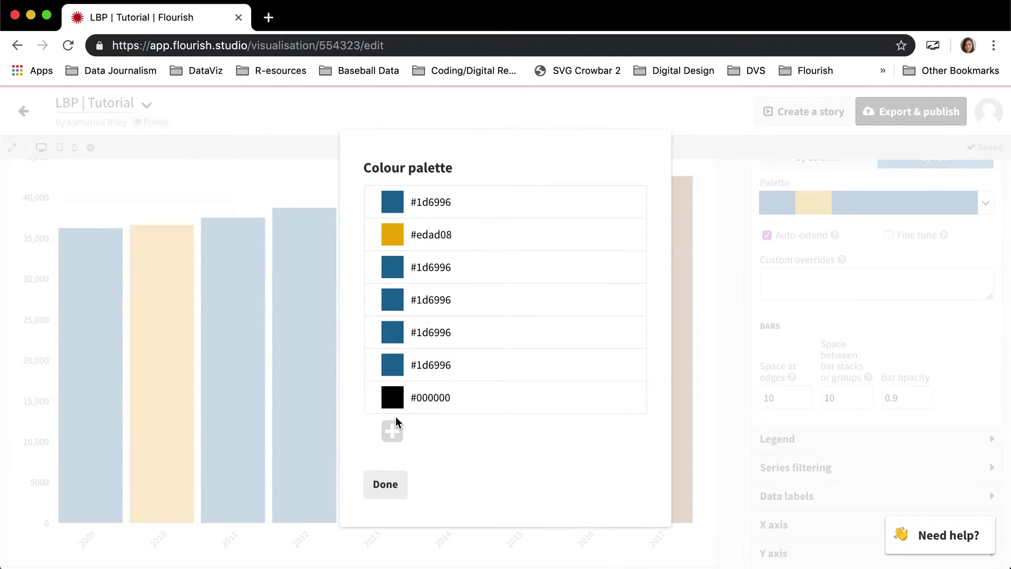
pyautogui.click(428, 396)
pyautogui.doubleClick(428, 397)
pyautogui.hotkey('ctrl', 'v')
pyautogui.click(393, 431)
pyautogui.click(428, 413)
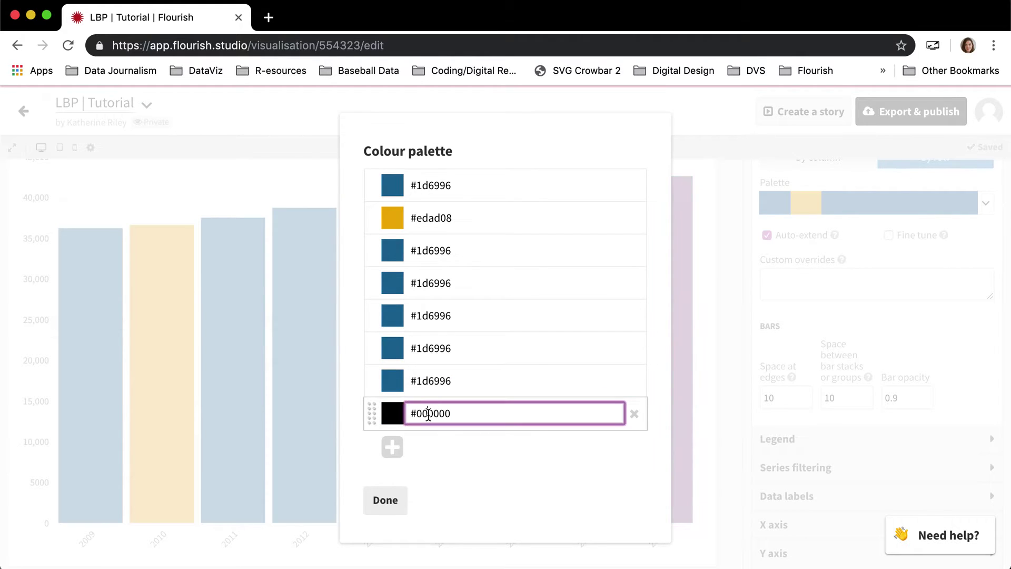
pyautogui.doubleClick(428, 414)
pyautogui.hotkey('ctrl', 'v')
pyautogui.click(393, 448)
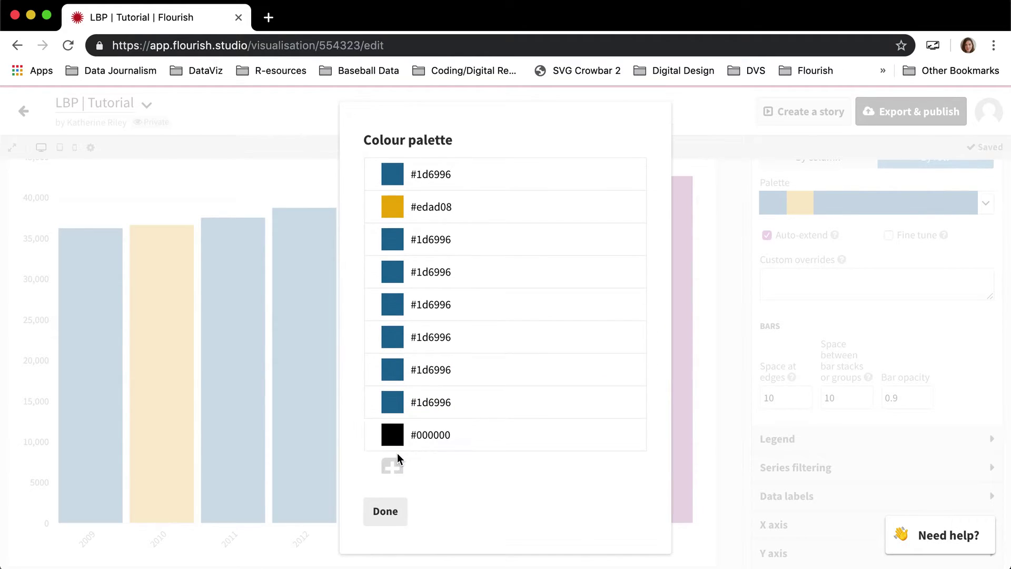
pyautogui.click(443, 435)
pyautogui.doubleClick(444, 435)
pyautogui.hotkey('ctrl', 'v')
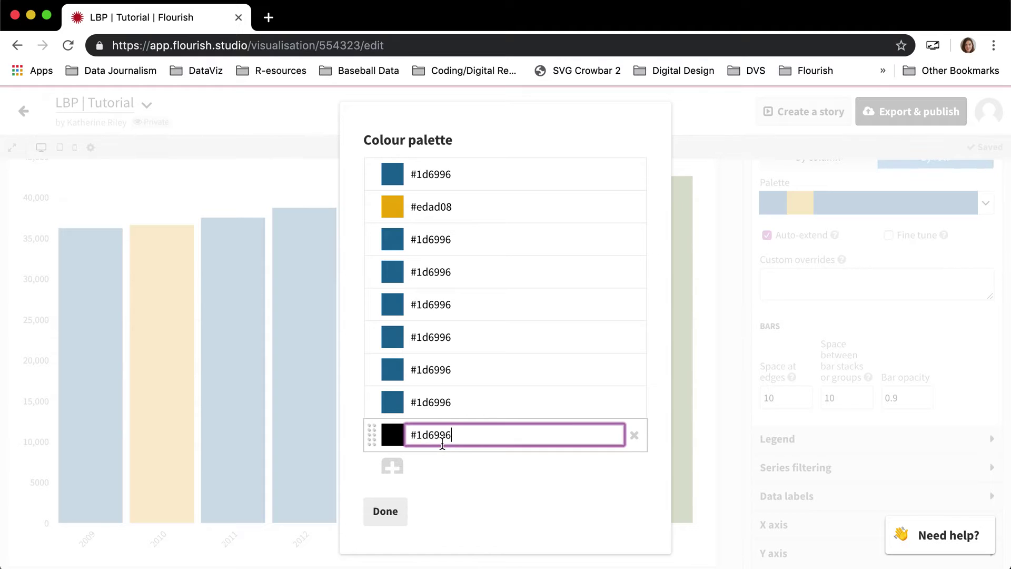
pyautogui.click(385, 511)
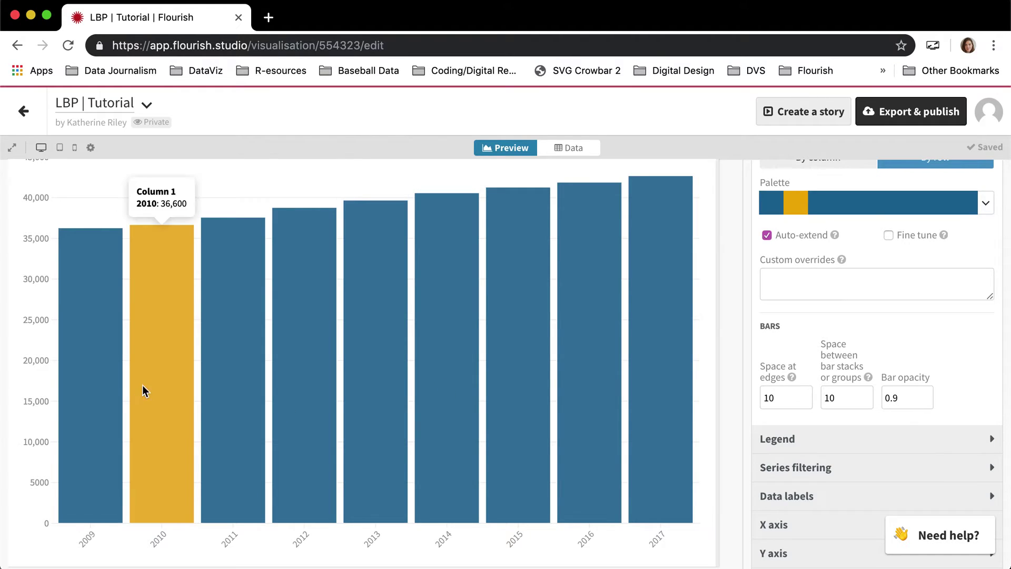
pyautogui.scroll(1, 822, 226)
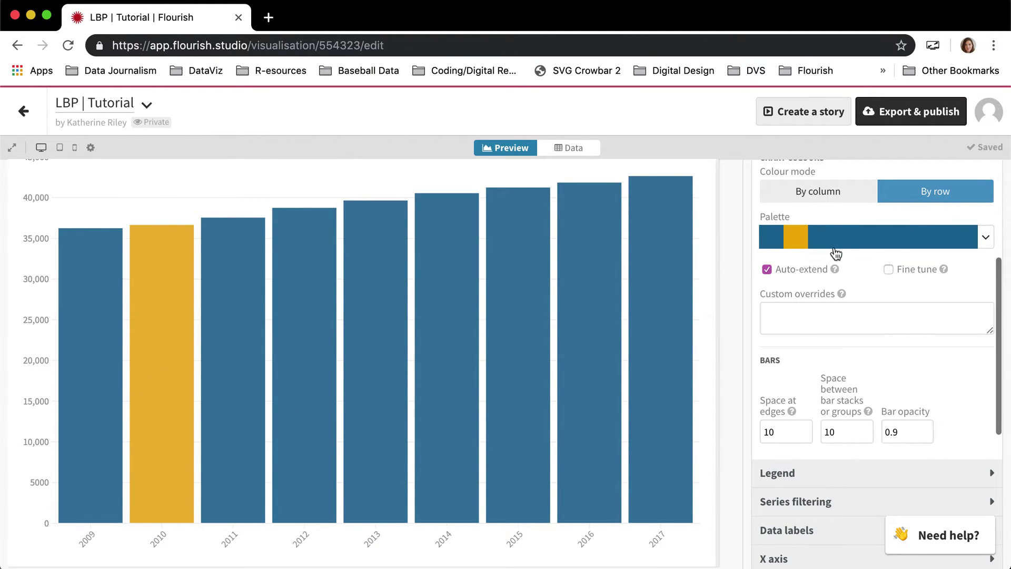
pyautogui.click(824, 333)
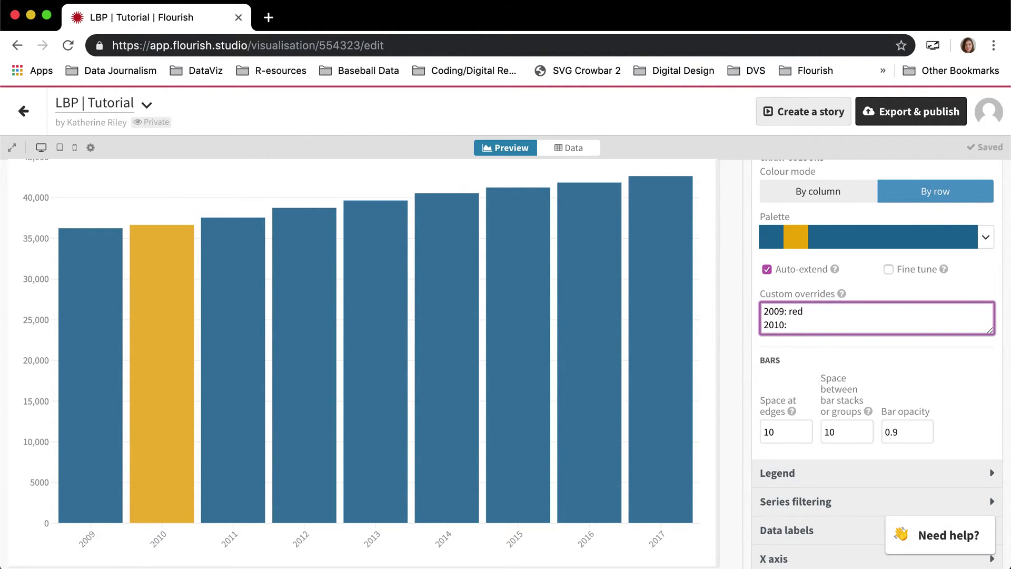
# - Apply the red overrides for 2009 and 2010, add '2011: blue', and set colour mode to By column
pyautogui.press('Tab')
pyautogui.click(845, 318)
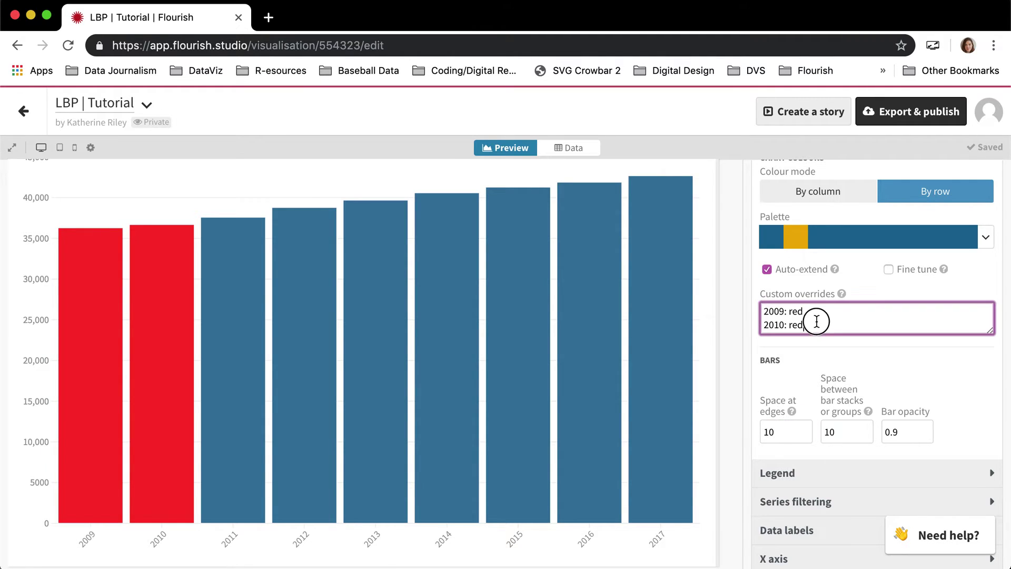
pyautogui.press('Return')
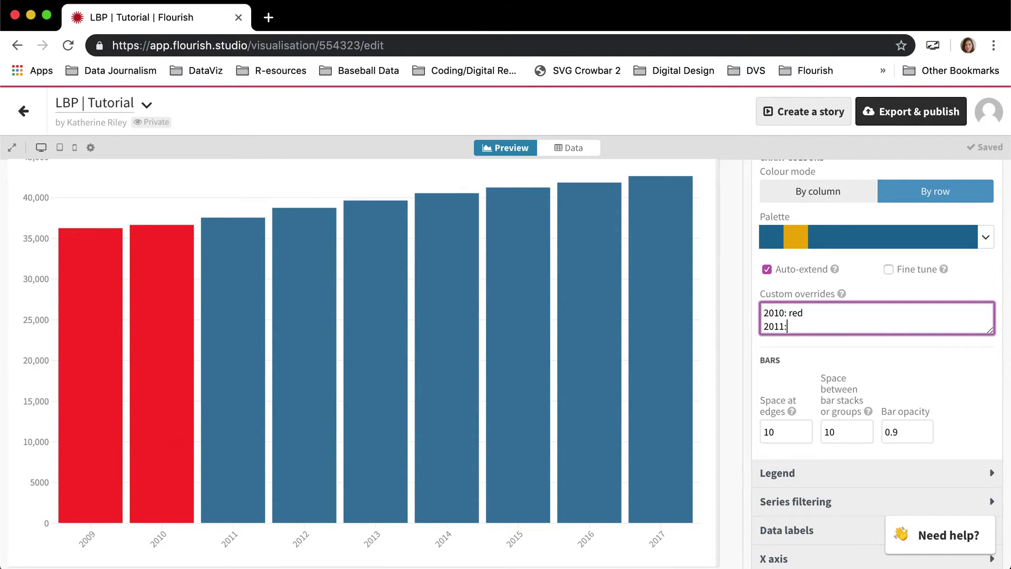
pyautogui.write('2011: blue')
pyautogui.press('Tab')
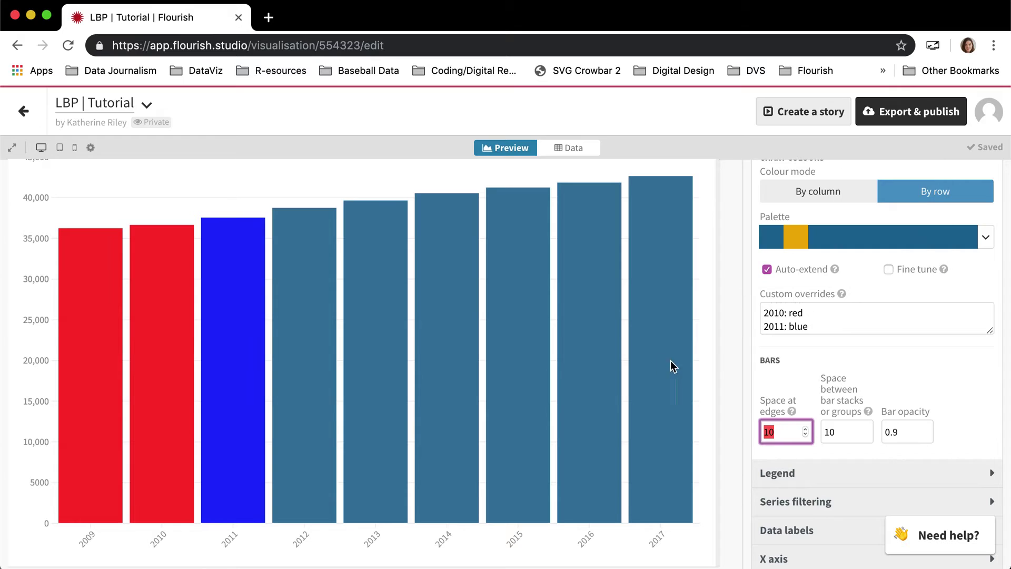
pyautogui.moveTo(248, 368)
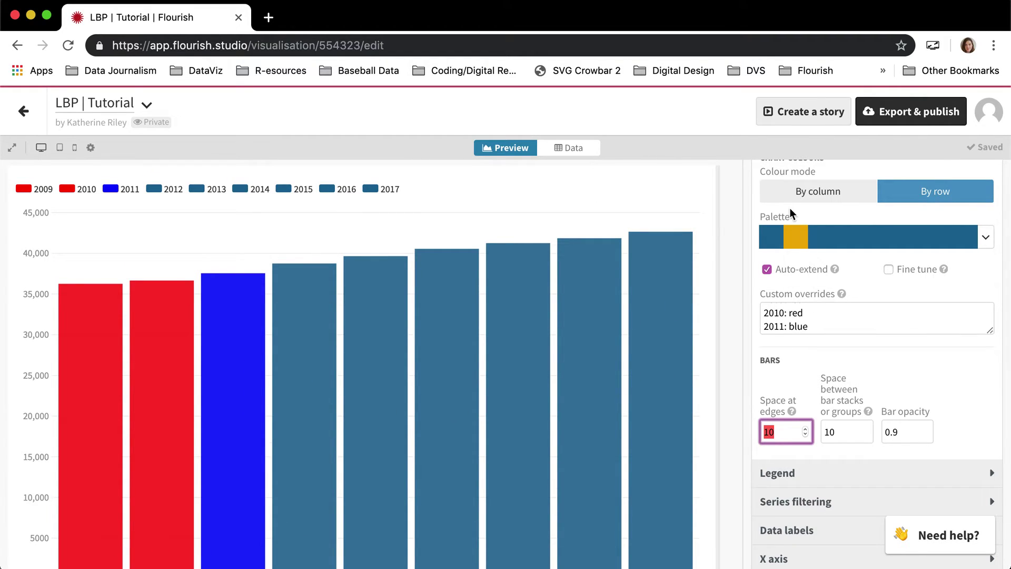
pyautogui.click(817, 192)
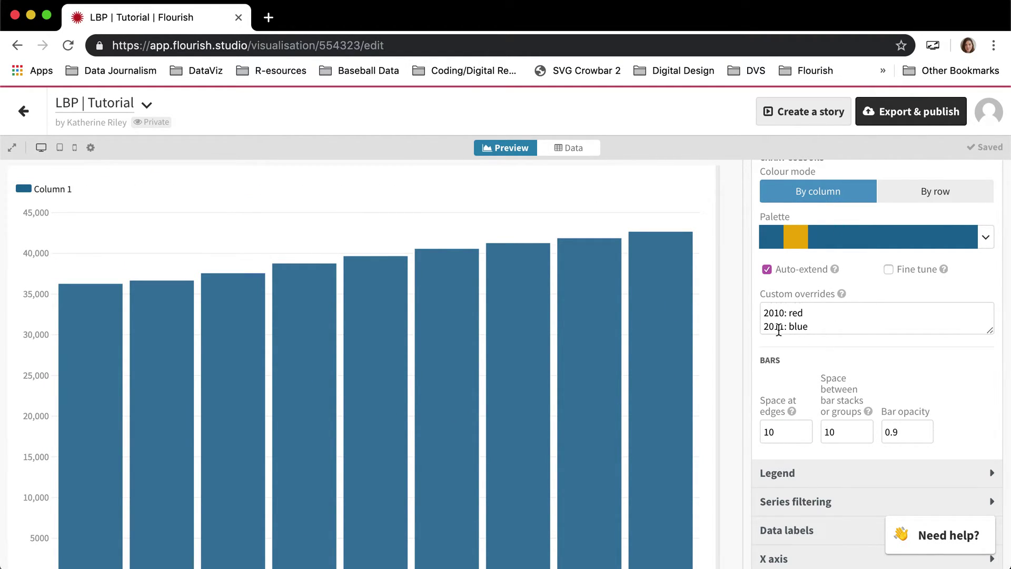
# - Switch Colour mode to By row so the 2009 and 2010 bars turn red and 2011 blue
pyautogui.scroll(1, 800, 320)
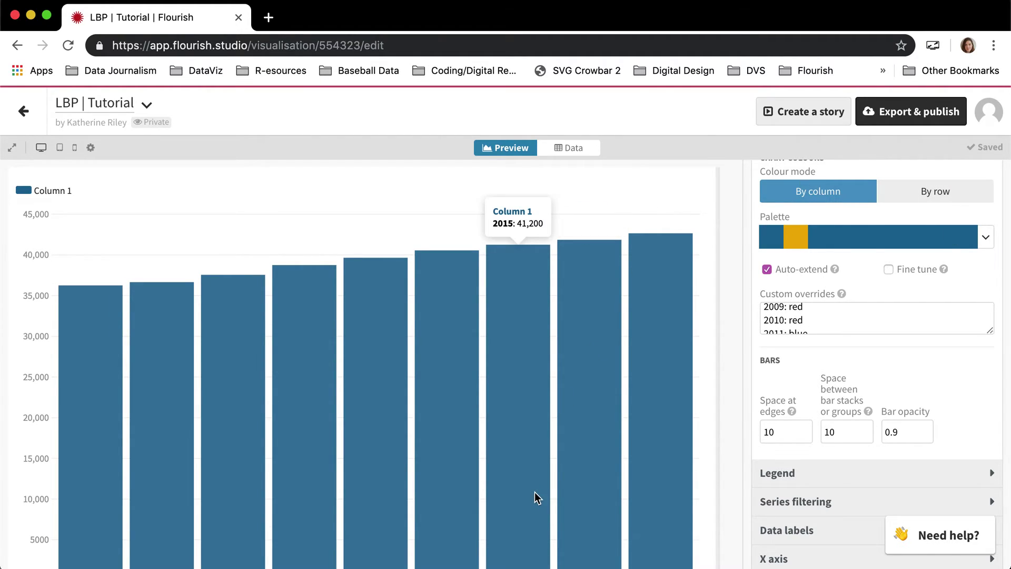
pyautogui.scroll(-2, 535, 497)
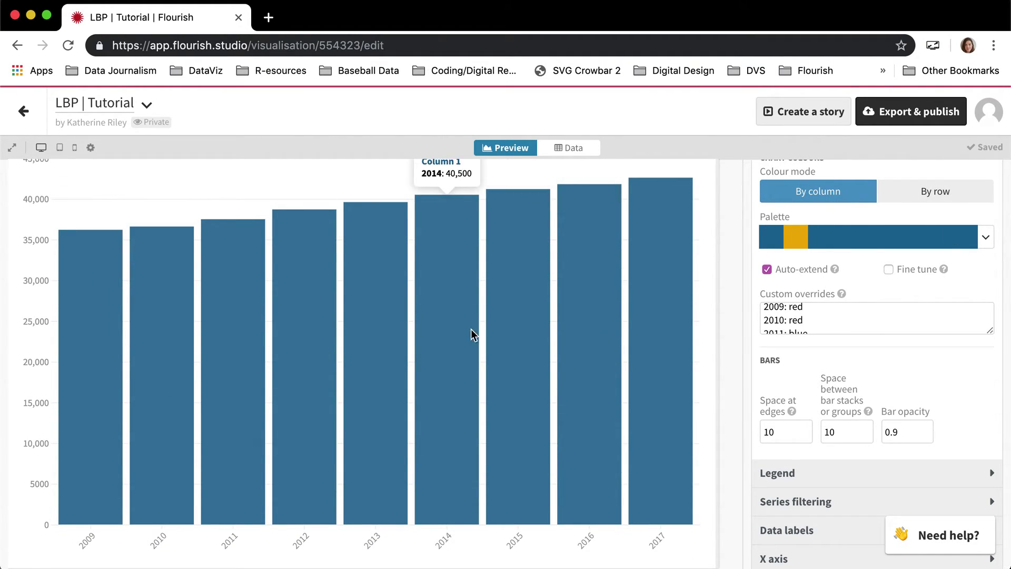
pyautogui.scroll(1, 853, 279)
pyautogui.click(903, 251)
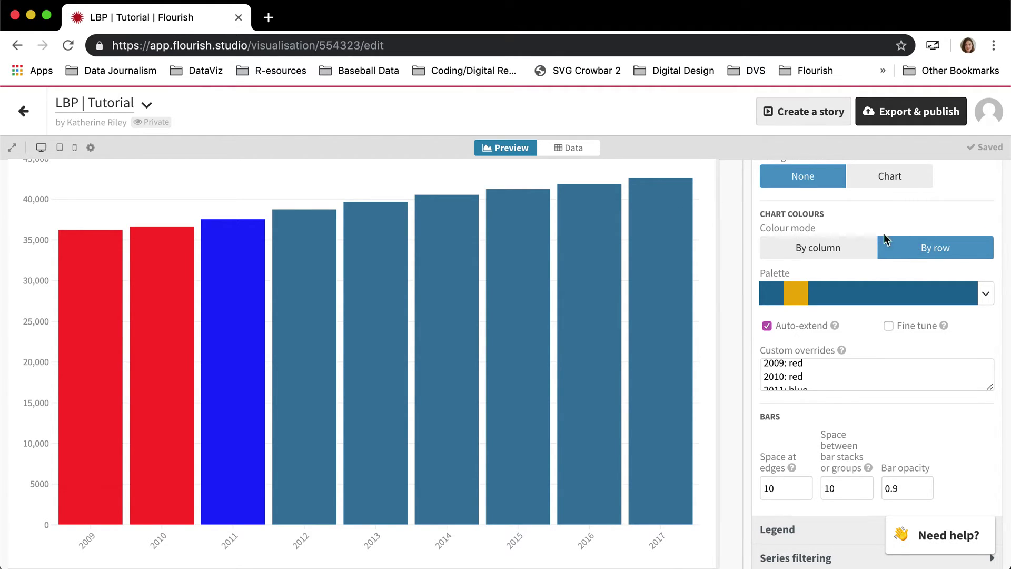
# - Expand the Legend settings section
pyautogui.scroll(-1, 797, 365)
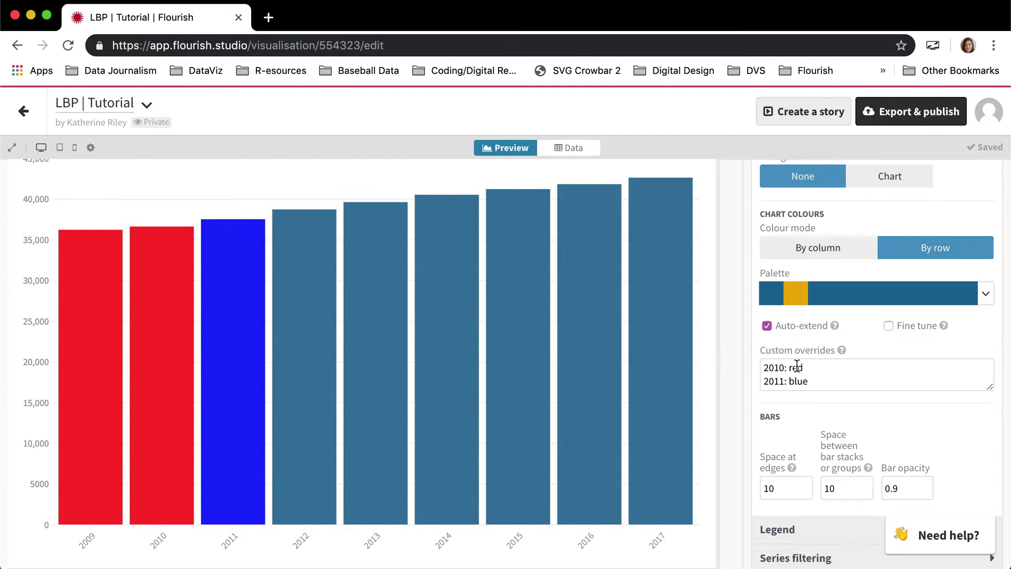
pyautogui.scroll(-5, 795, 365)
pyautogui.click(794, 363)
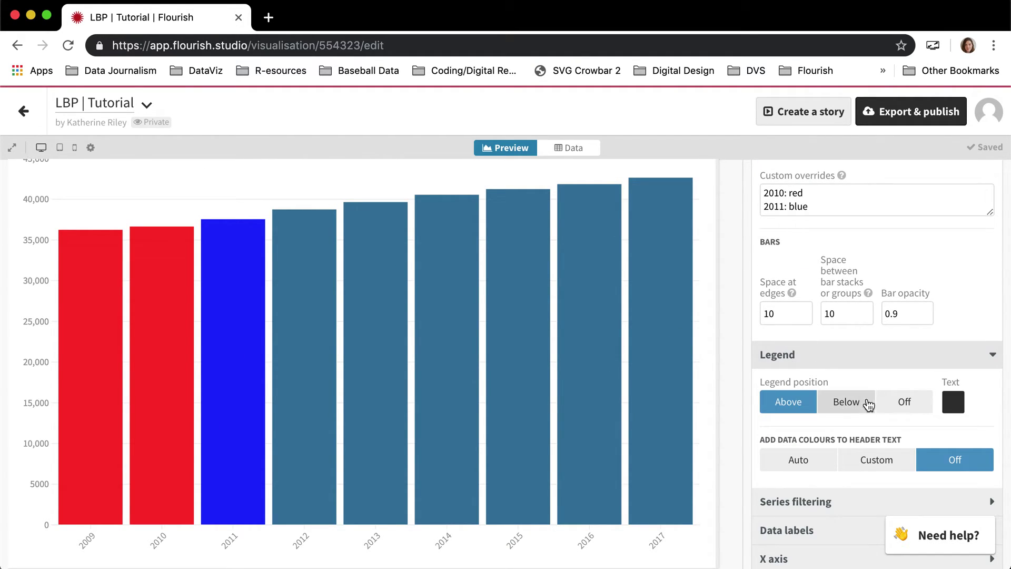
# - Set Legend position to Off so no year key appears above the bars
pyautogui.click(902, 411)
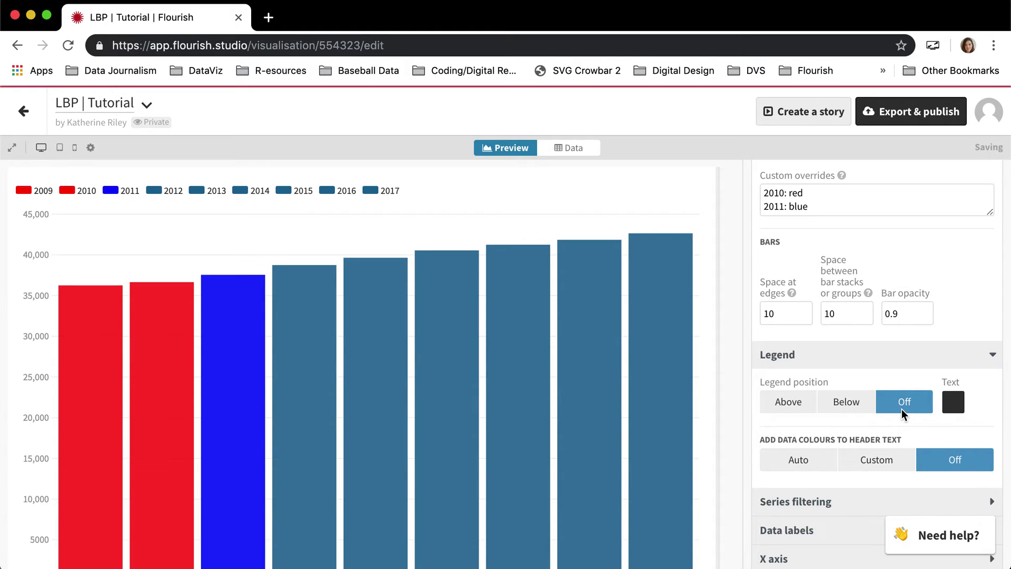
pyautogui.scroll(-2, 644, 376)
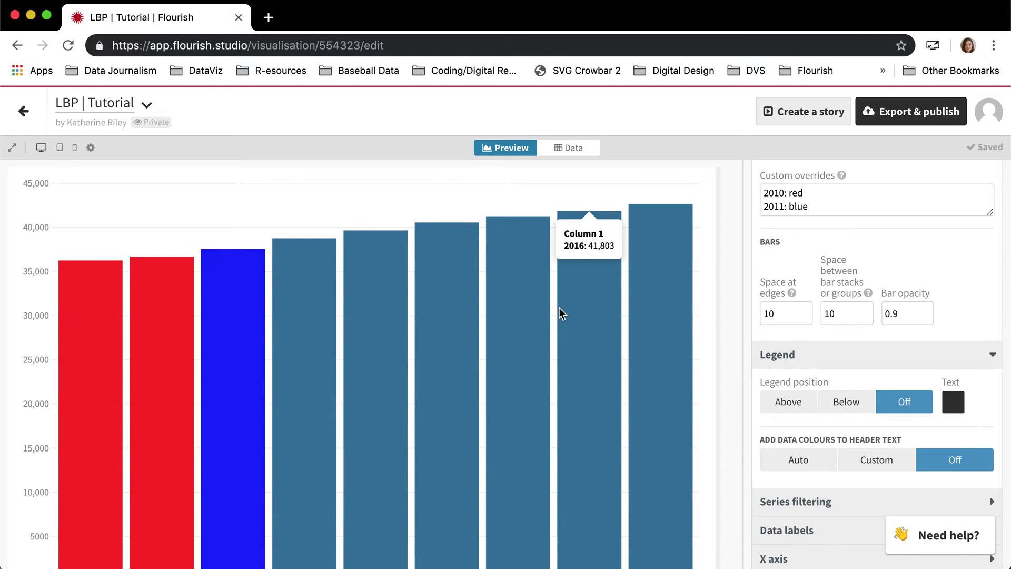
pyautogui.scroll(-2, 561, 313)
pyautogui.scroll(-3, 848, 333)
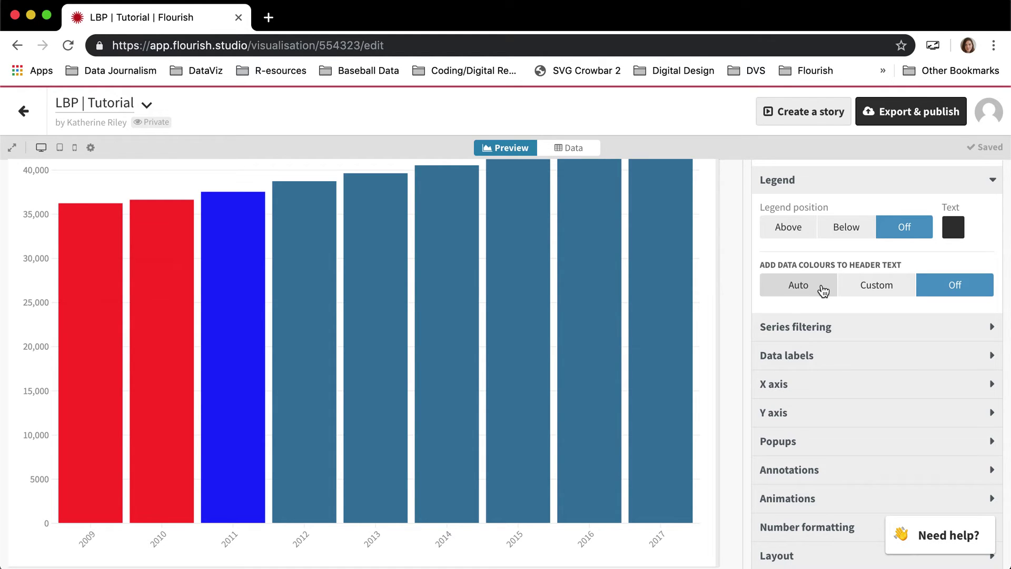
# - Set 'Add data colours to header text' to Auto and place the cursor in the Header Title field
pyautogui.scroll(-2, 817, 406)
pyautogui.click(803, 466)
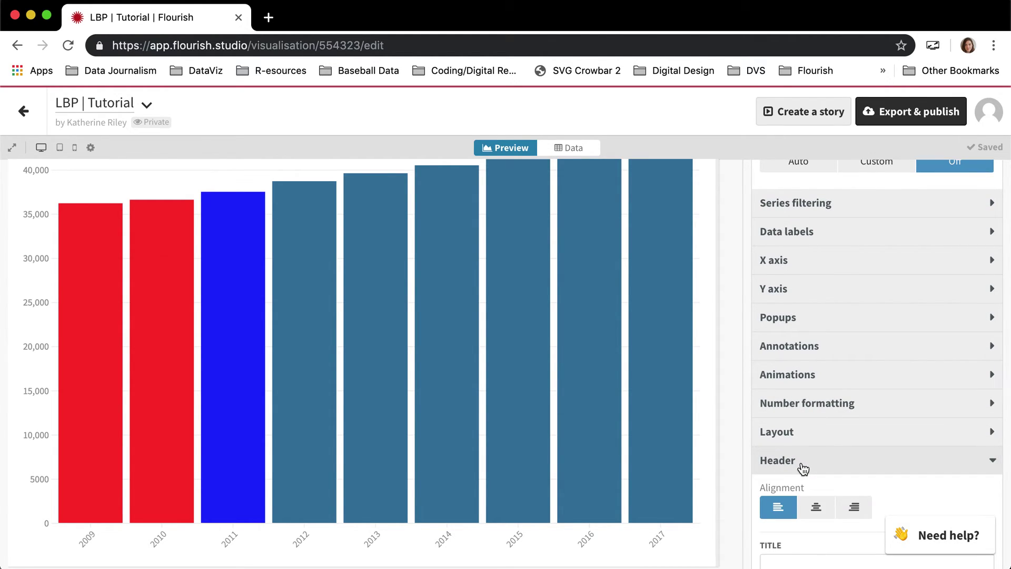
pyautogui.scroll(4, 833, 463)
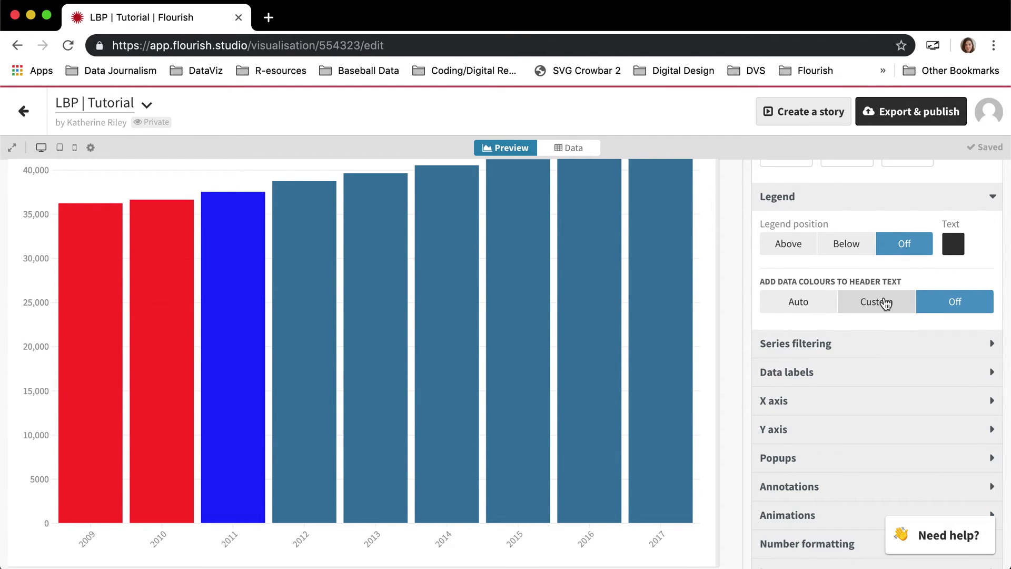
pyautogui.click(799, 301)
pyautogui.scroll(-3, 807, 454)
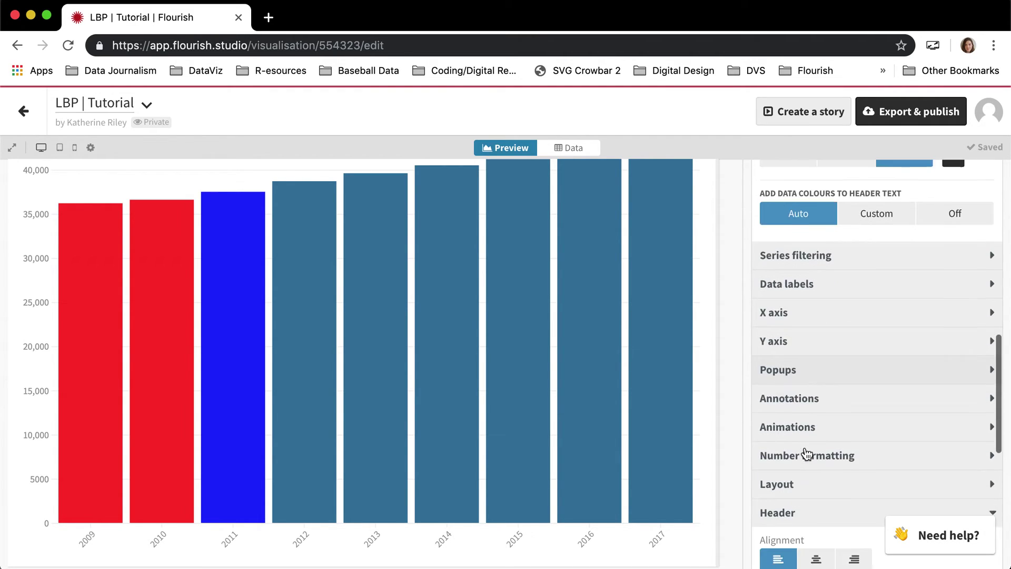
pyautogui.scroll(-7, 806, 455)
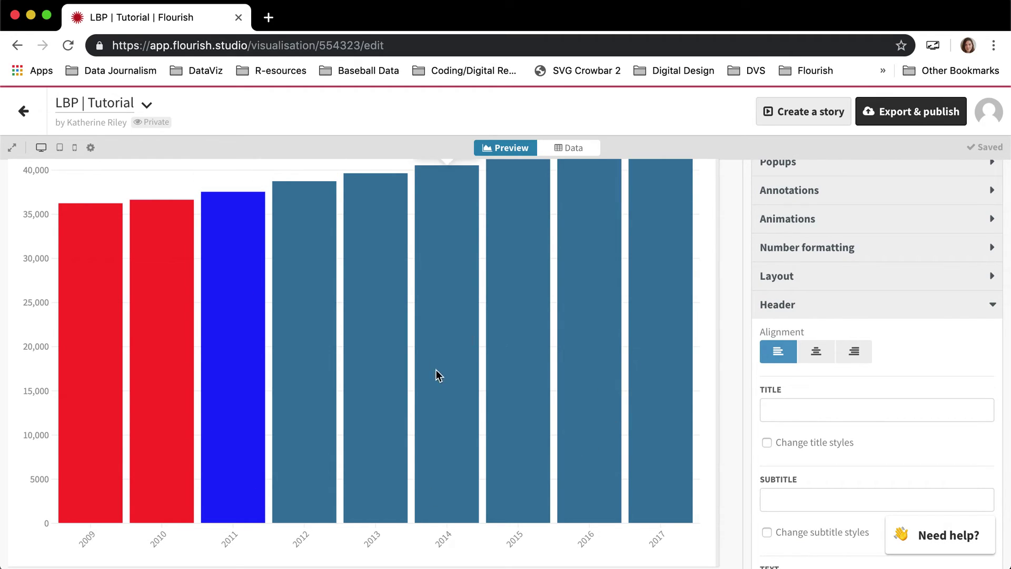
pyautogui.click(772, 412)
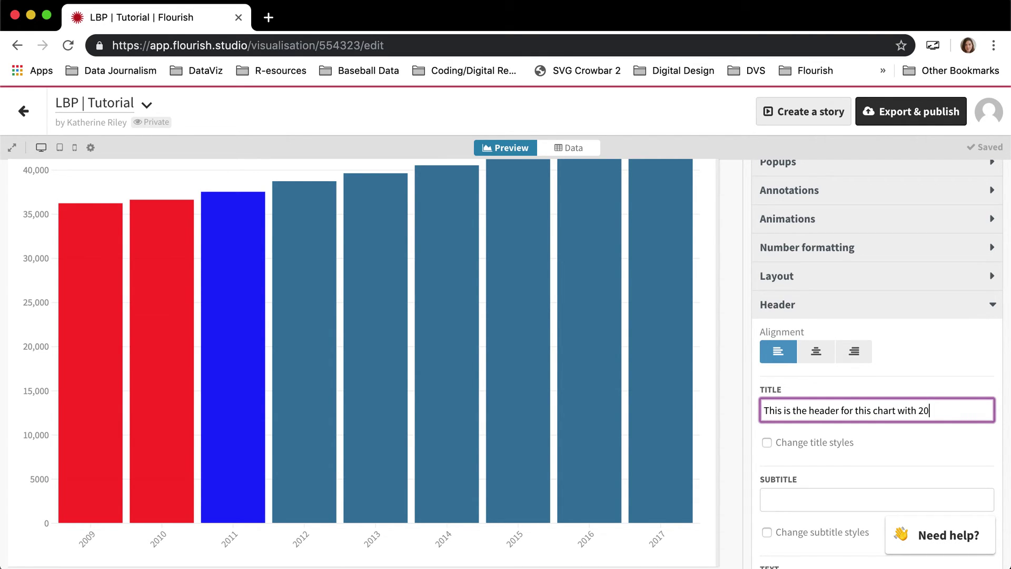
# - Finish the title 'This is the header for this chart with 2010 in it' and confirm it
pyautogui.write('it')
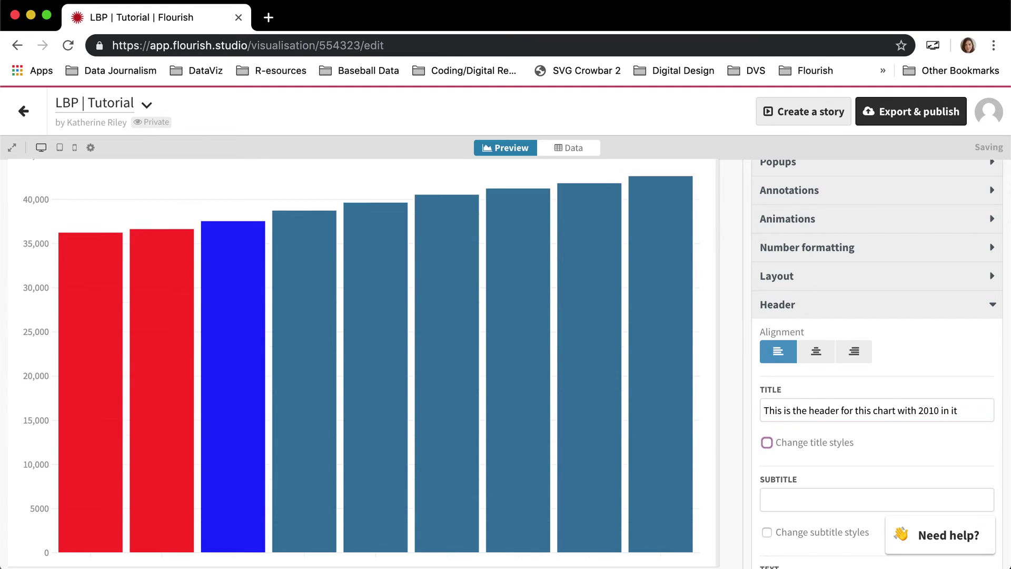
pyautogui.press('Tab')
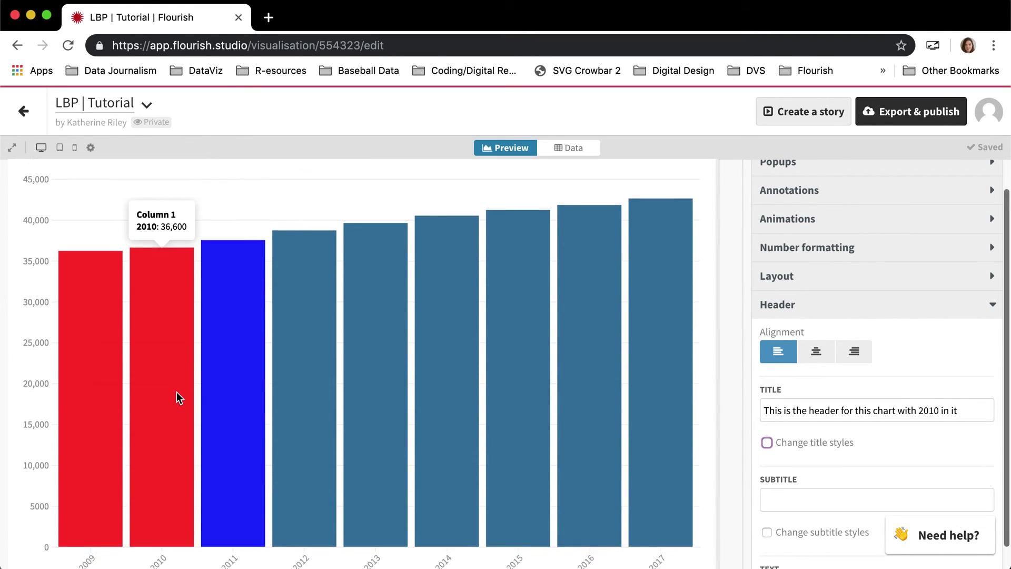
pyautogui.scroll(-2, 176, 392)
pyautogui.scroll(2, 215, 372)
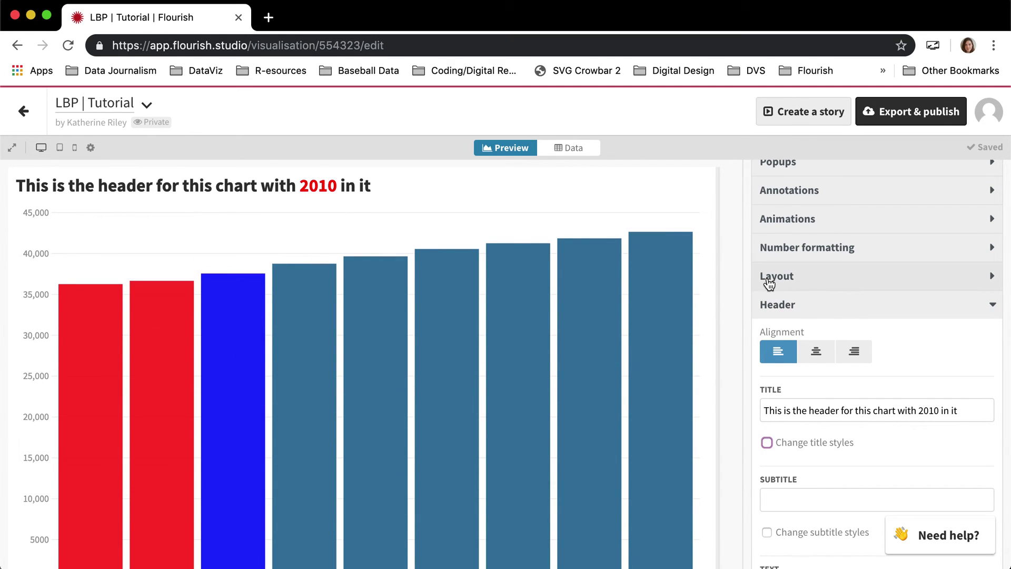
# - Append '. 2011 is in it too.' to the title so 2011 shows in blue
pyautogui.click(970, 413)
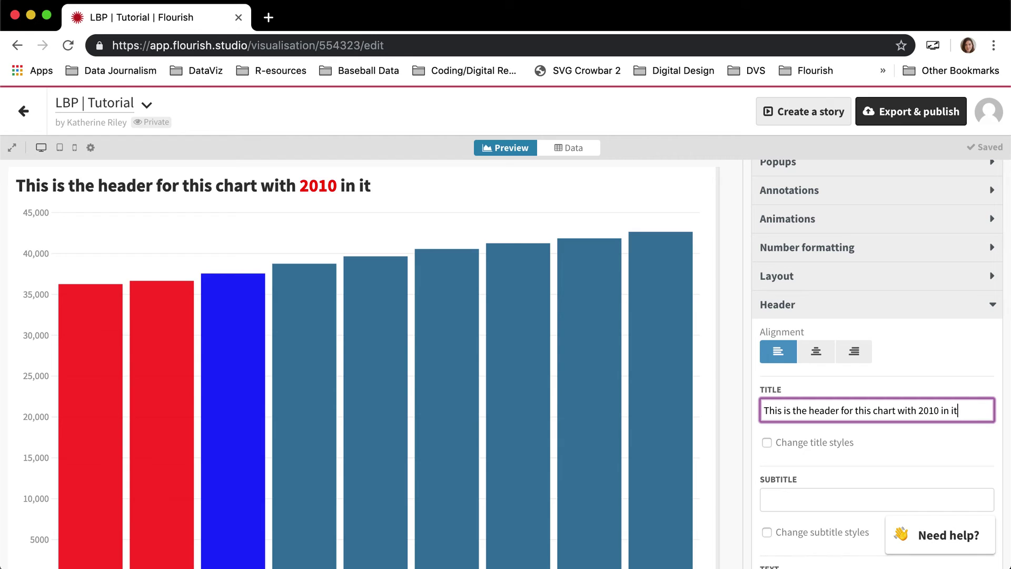
pyautogui.write('. 2011 is in it too.')
pyautogui.press('Tab')
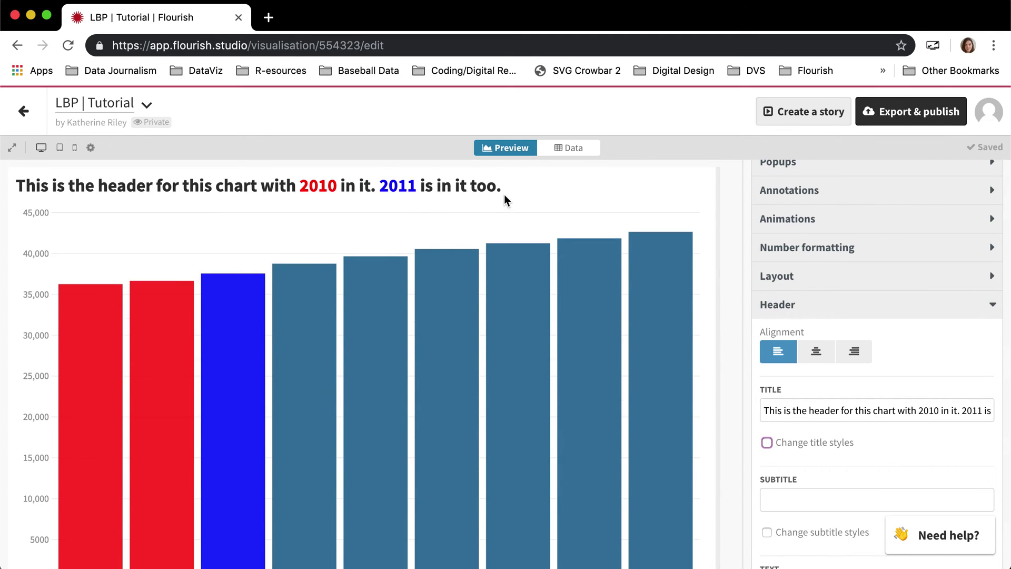
pyautogui.scroll(6, 872, 298)
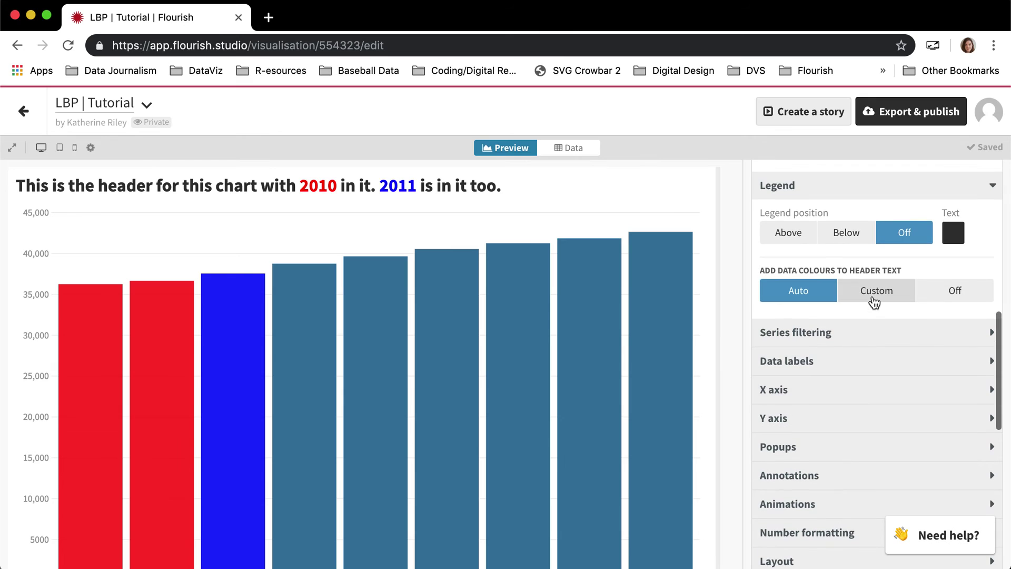
# - Enable Show series filter to add a series search box above the chart
pyautogui.click(825, 337)
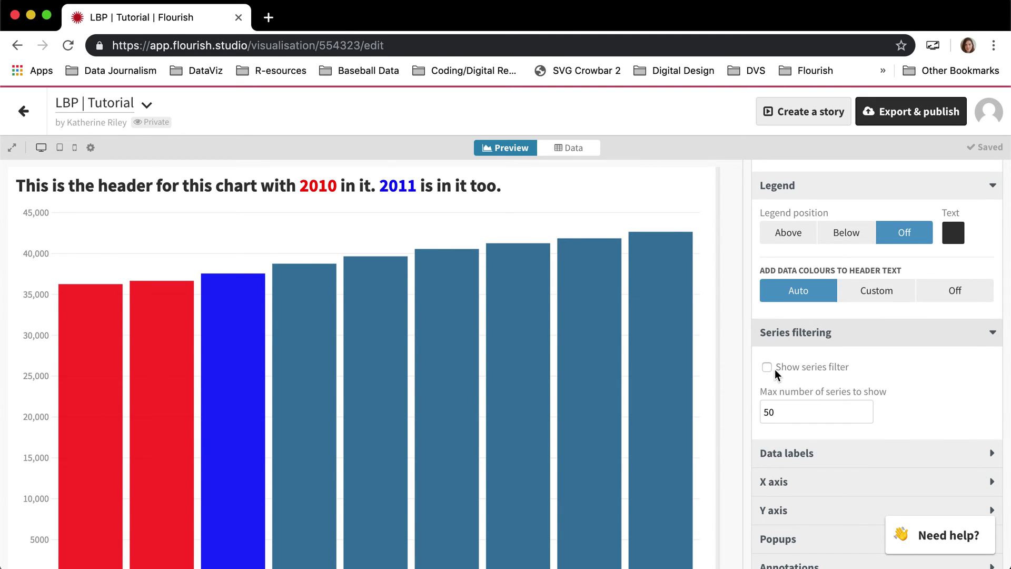
pyautogui.click(765, 369)
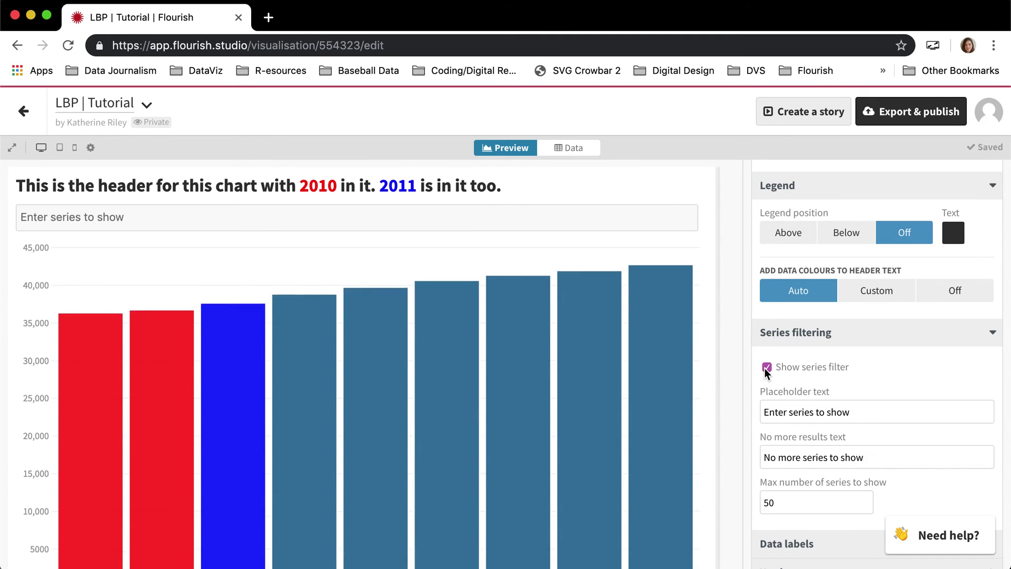
pyautogui.scroll(-3, 782, 365)
pyautogui.scroll(-2, 781, 365)
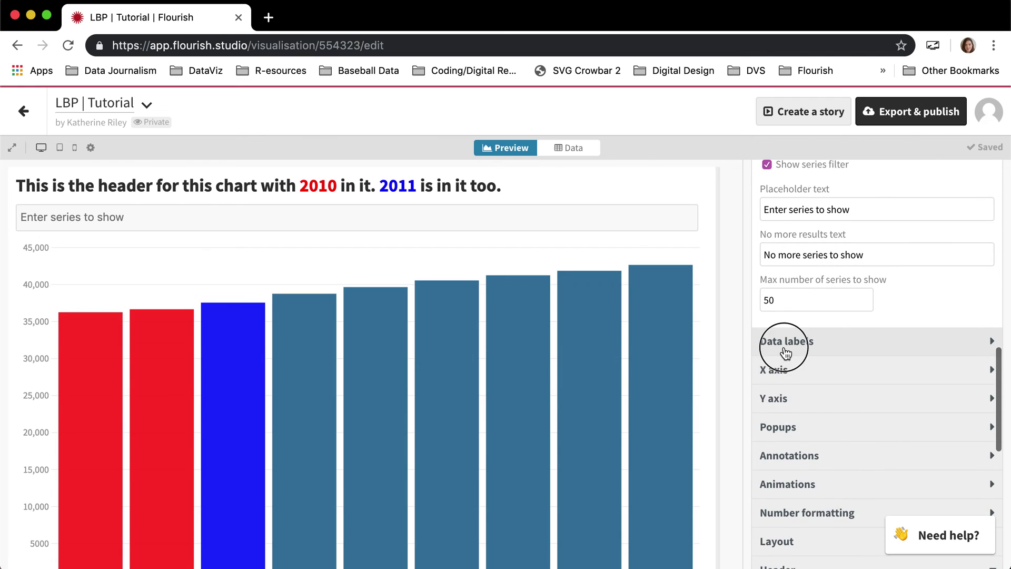
# - Turn on data labels so each bar shows its value, from 36,200 to 42,600
pyautogui.click(783, 347)
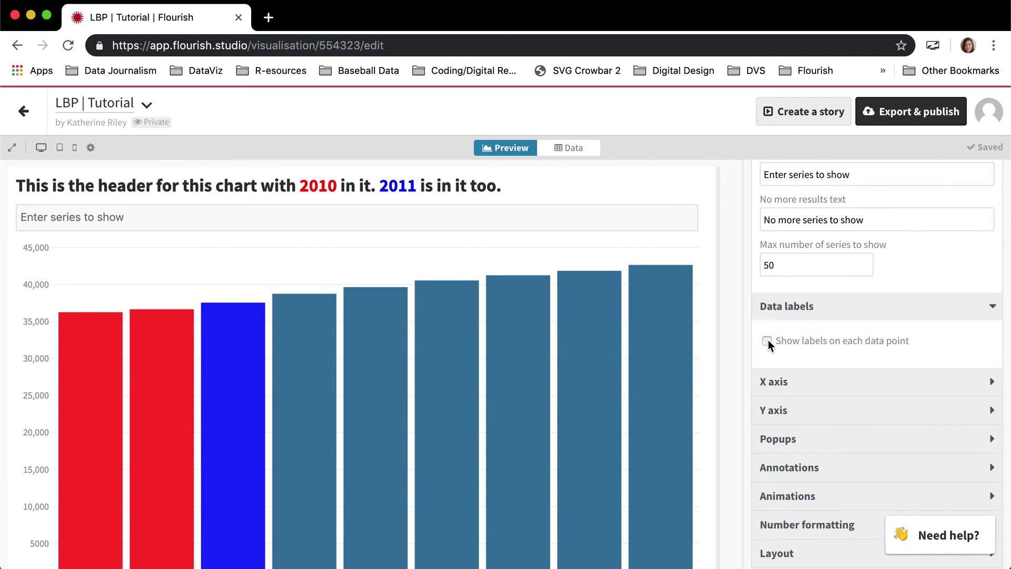
pyautogui.click(768, 340)
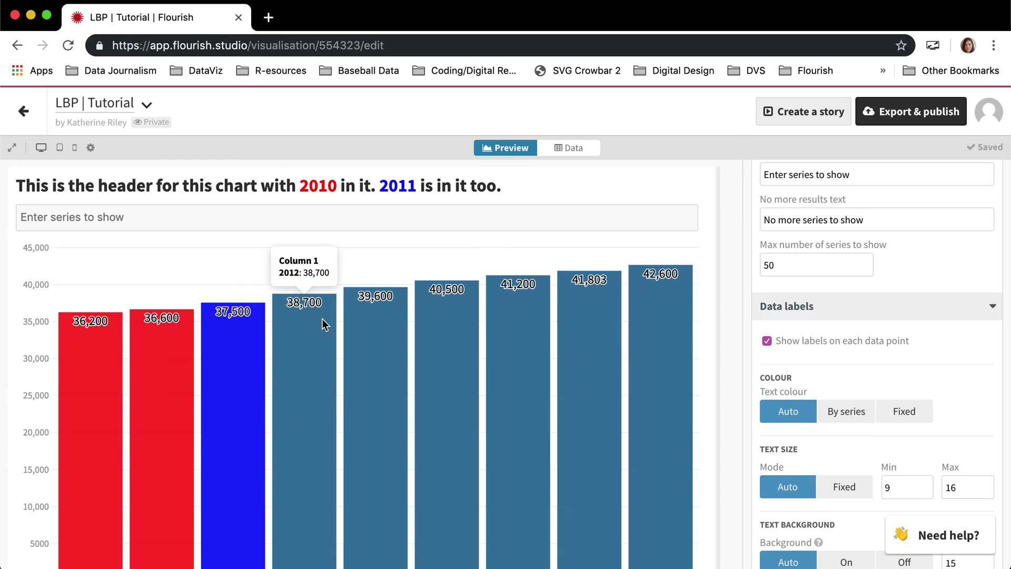
pyautogui.scroll(-3, 795, 386)
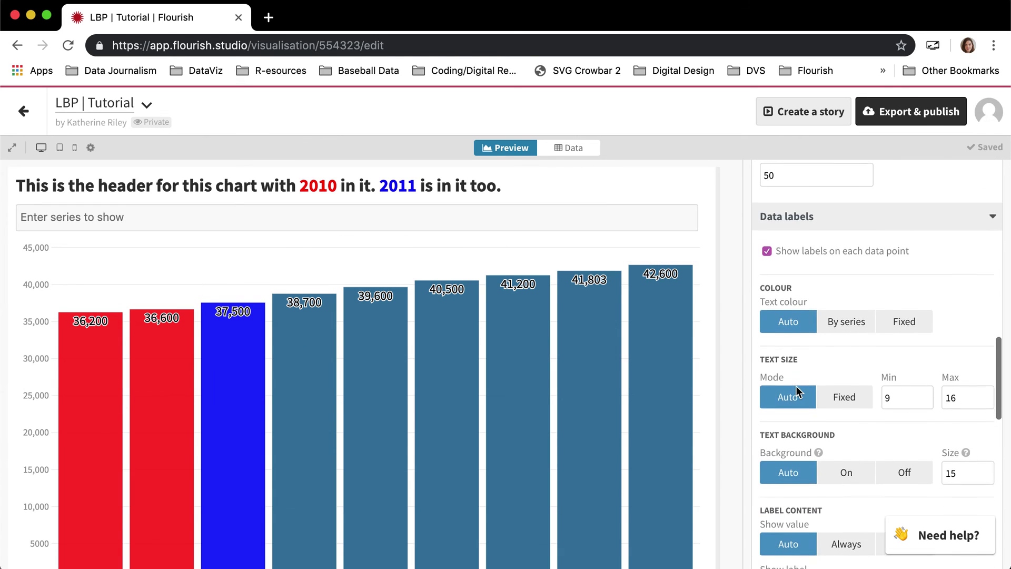
pyautogui.scroll(-7, 812, 365)
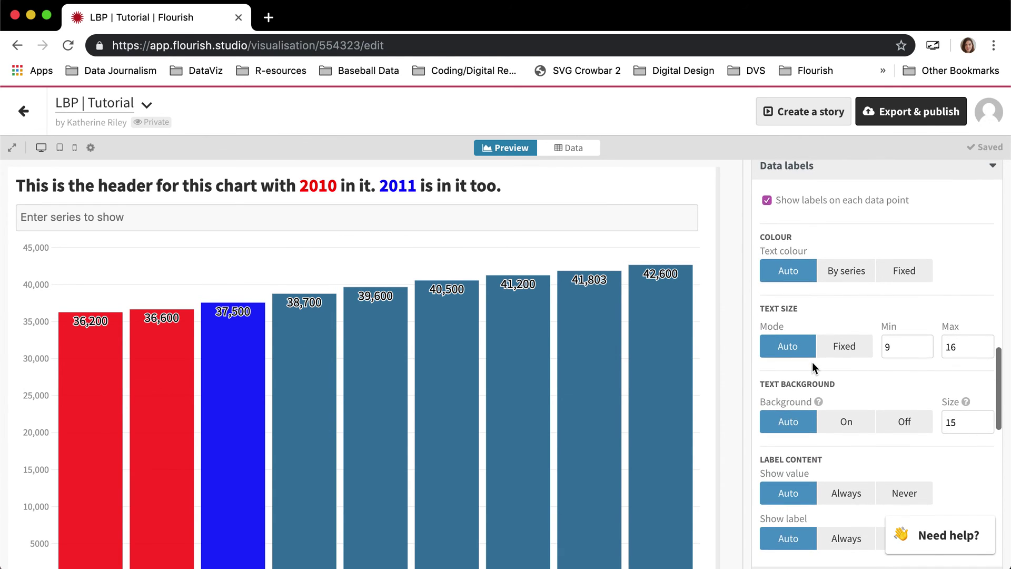
pyautogui.scroll(-2, 814, 368)
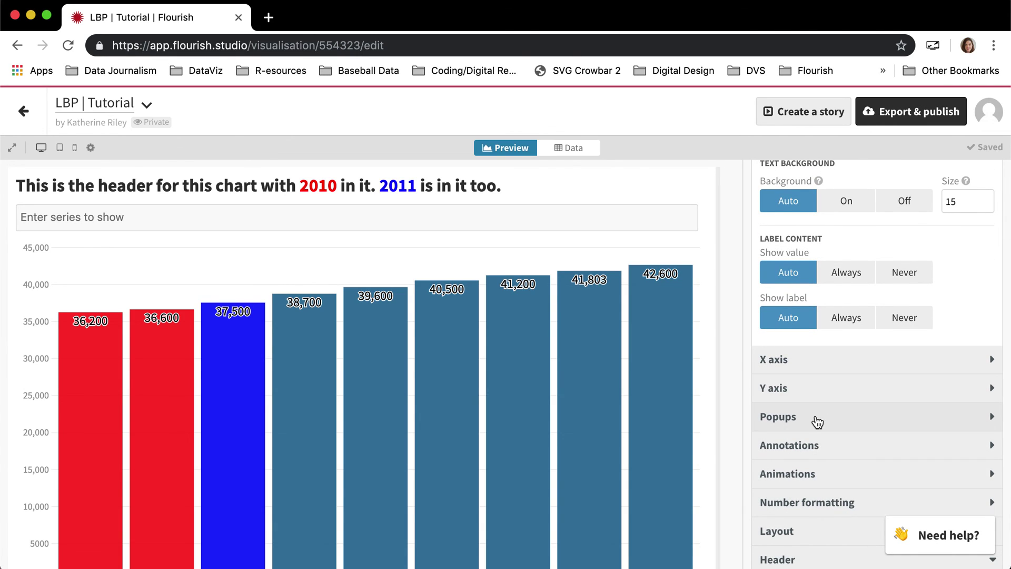
pyautogui.scroll(-3, 808, 469)
pyautogui.click(809, 464)
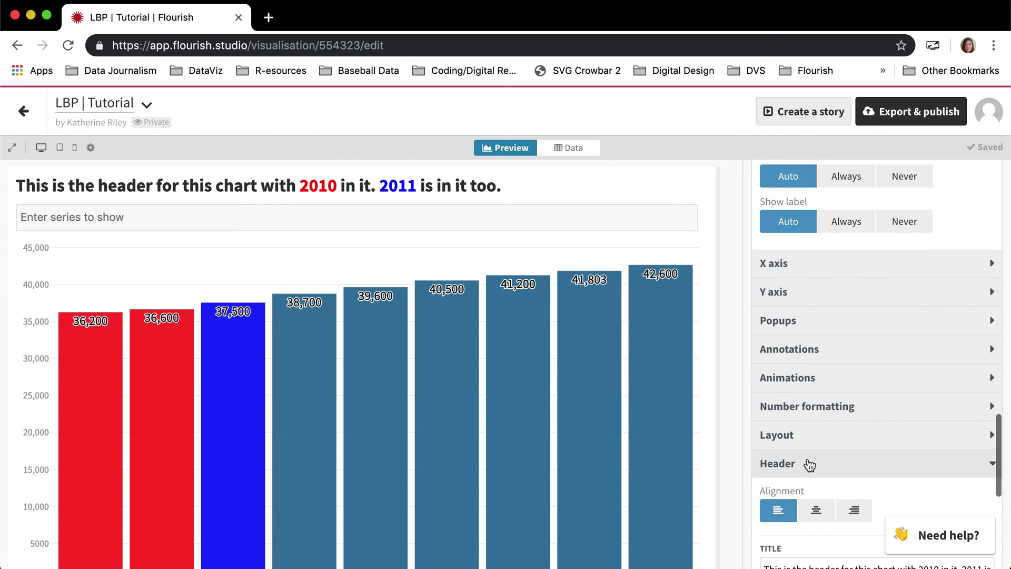
pyautogui.scroll(-2, 501, 438)
pyautogui.scroll(2, 501, 437)
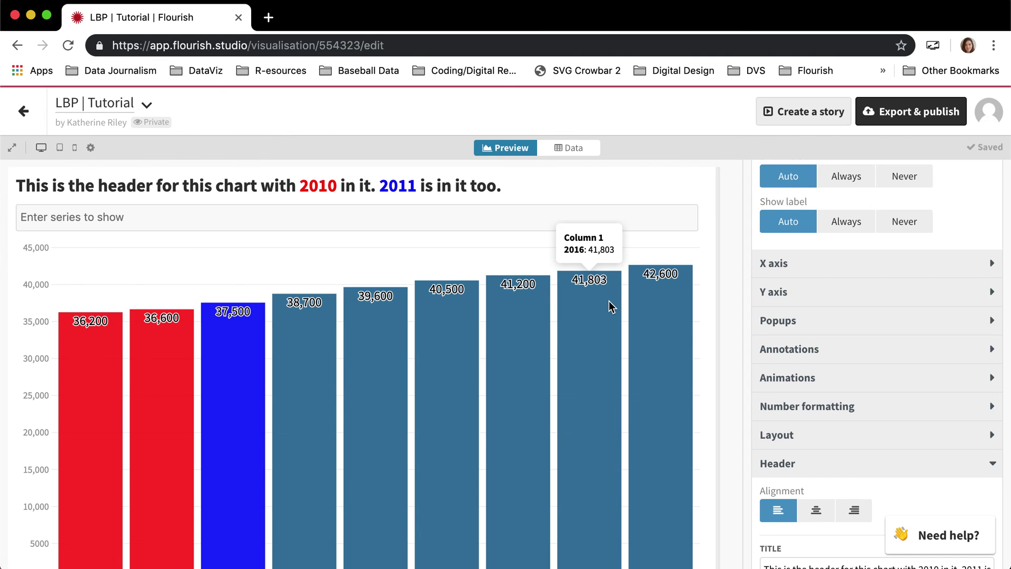
pyautogui.scroll(2, 533, 272)
pyautogui.scroll(1, 838, 232)
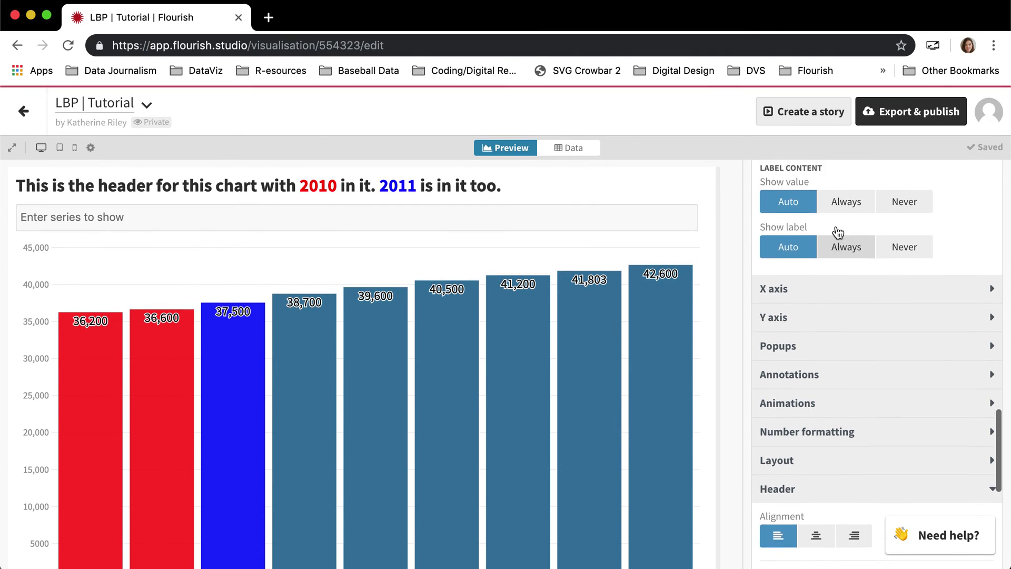
pyautogui.scroll(3, 837, 227)
pyautogui.scroll(-1, 590, 419)
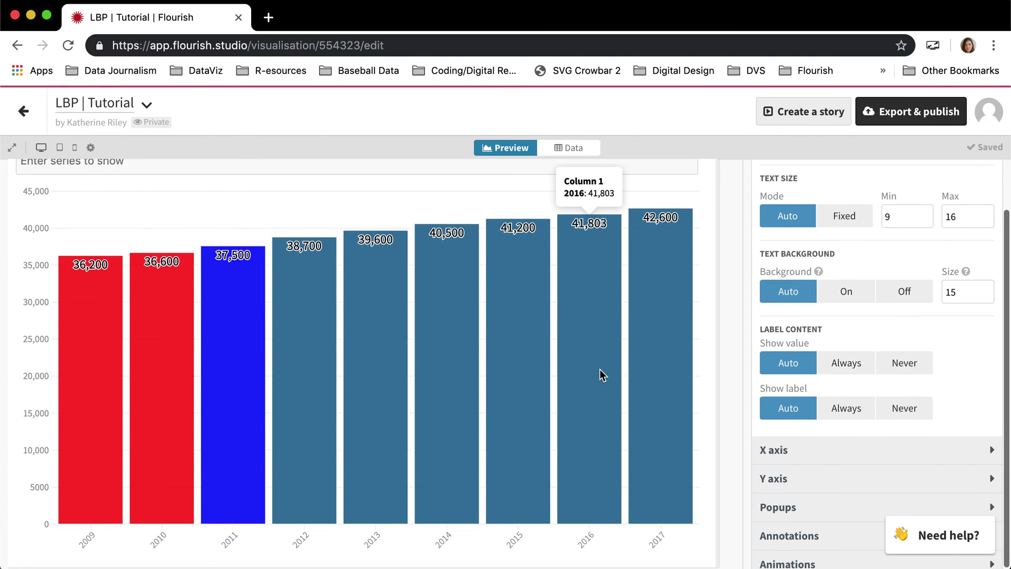
pyautogui.scroll(2, 601, 374)
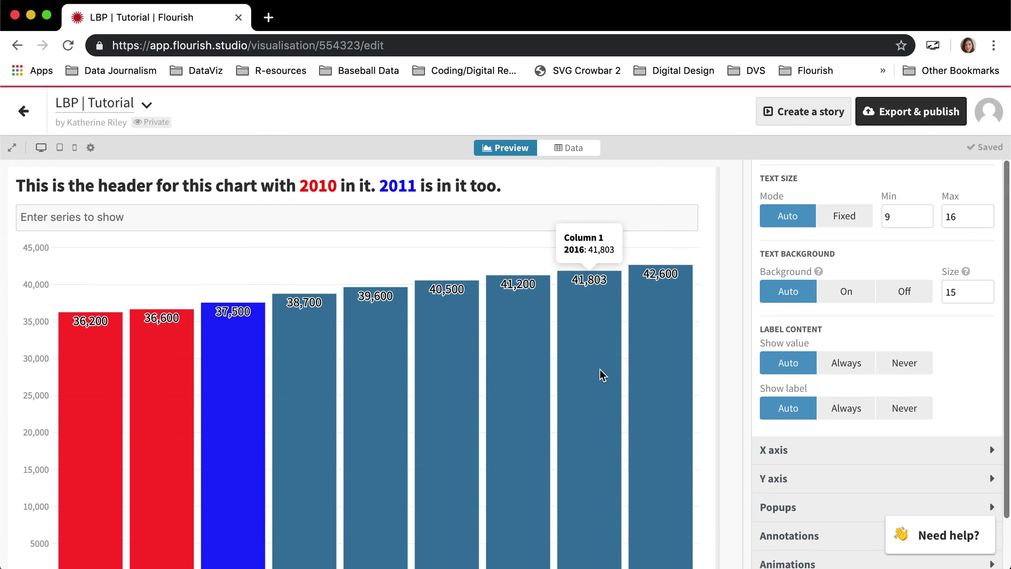